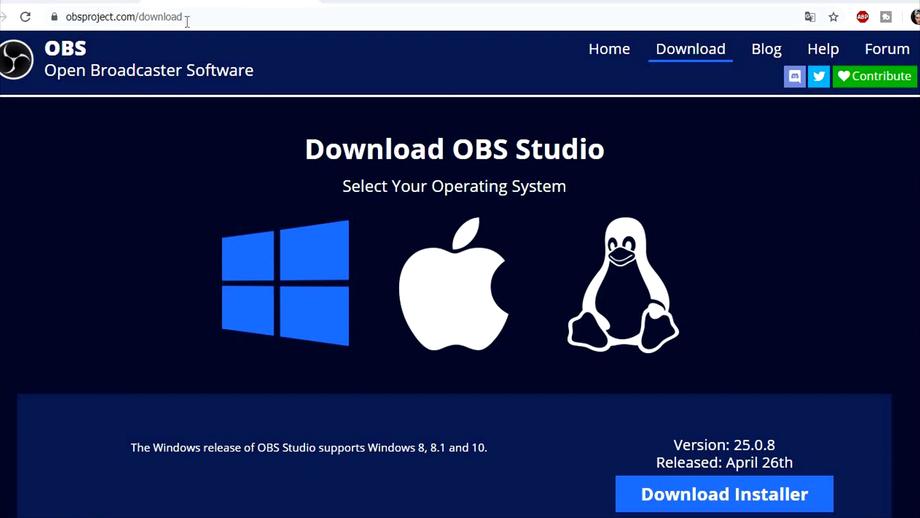
- Install OBS Studio 25.0.8 with the default setup options and launch it without running the auto-configuration wizard
scroll(641, 283, "down", 5)
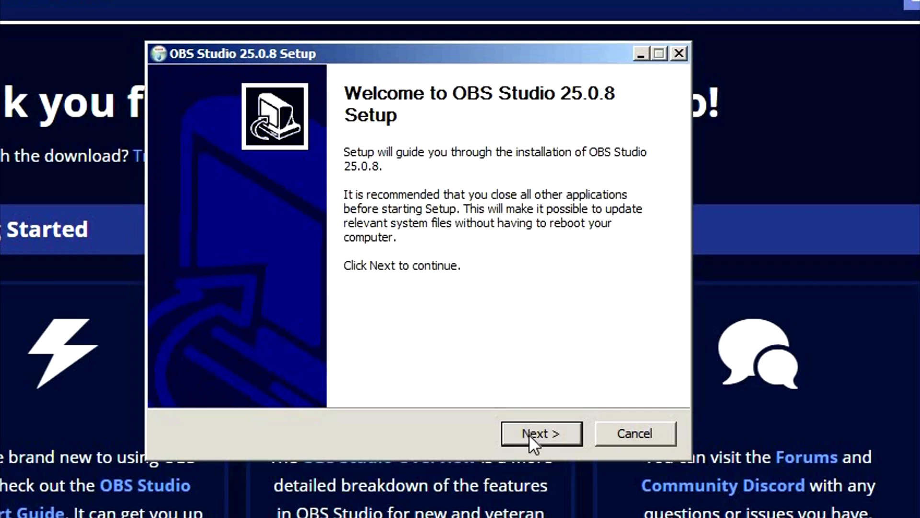
left_click(542, 435)
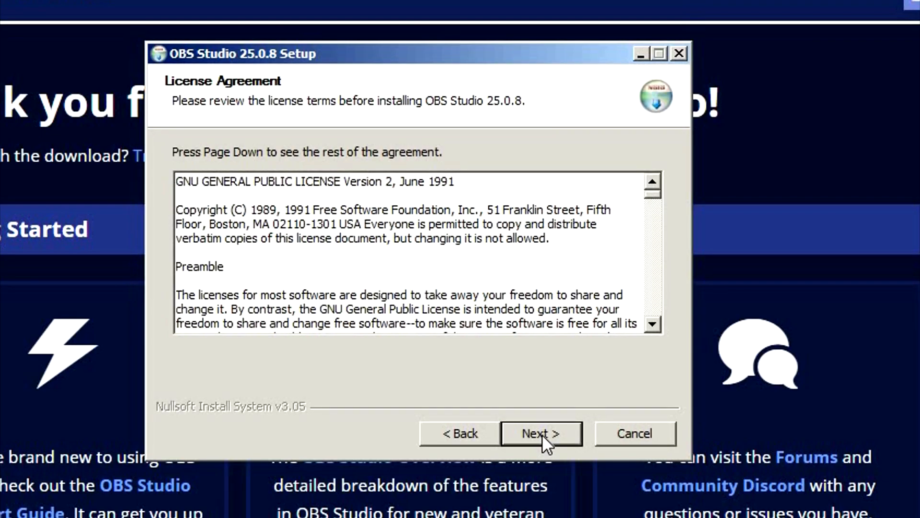
left_click(542, 434)
left_click(543, 433)
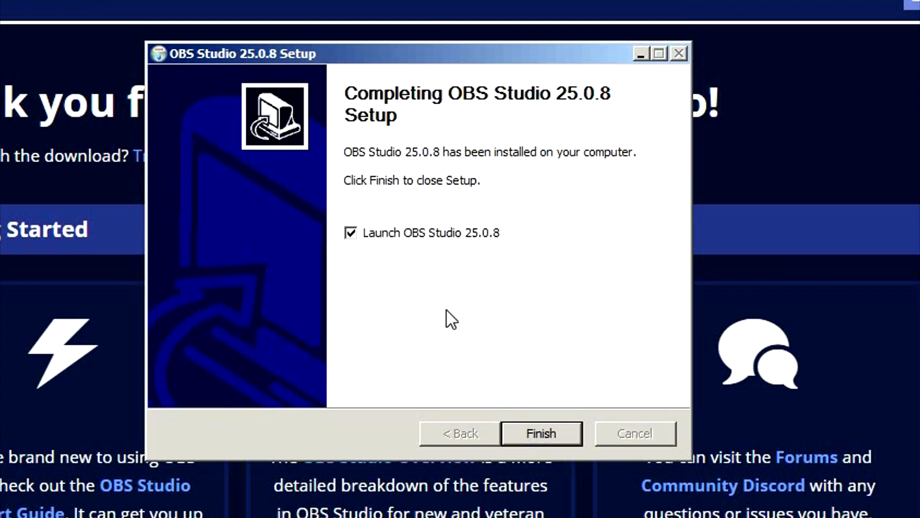
left_click(569, 432)
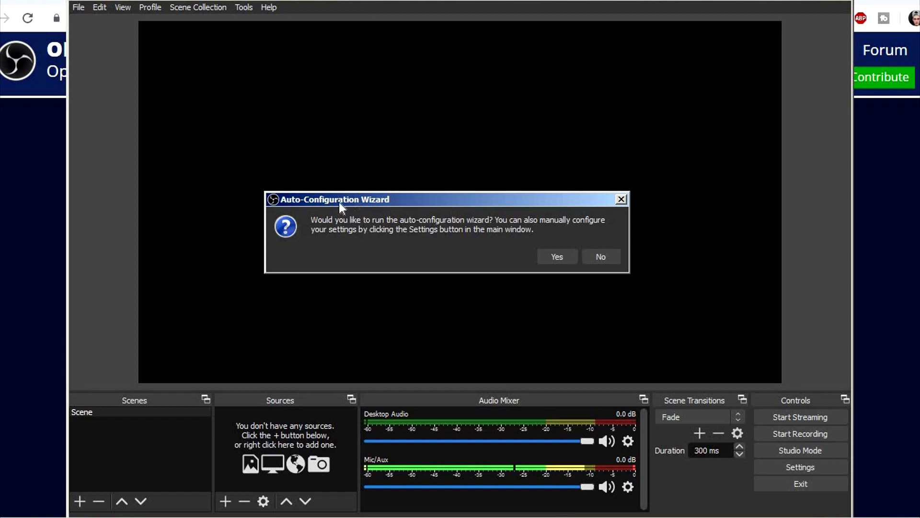
left_click(601, 256)
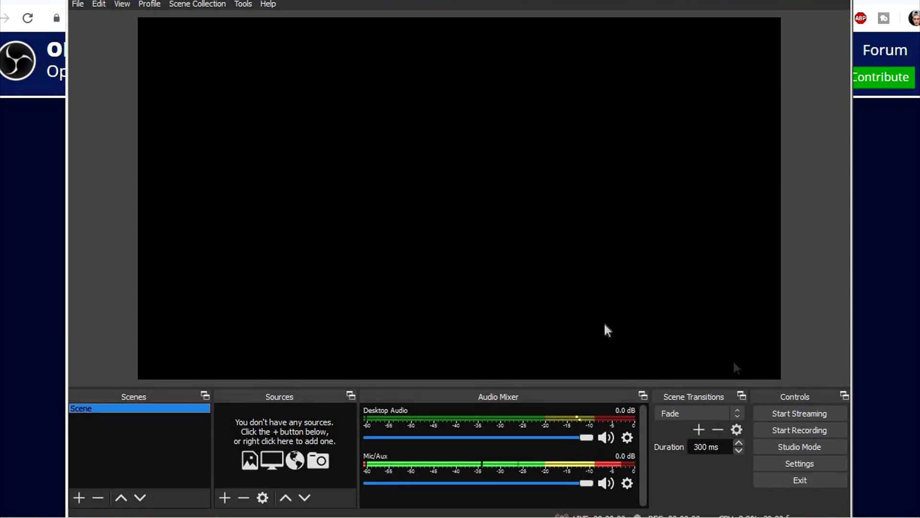
- Set the stream service to YouTube / YouTube Gaming with the Primary YouTube ingest server in the settings
left_click(808, 465)
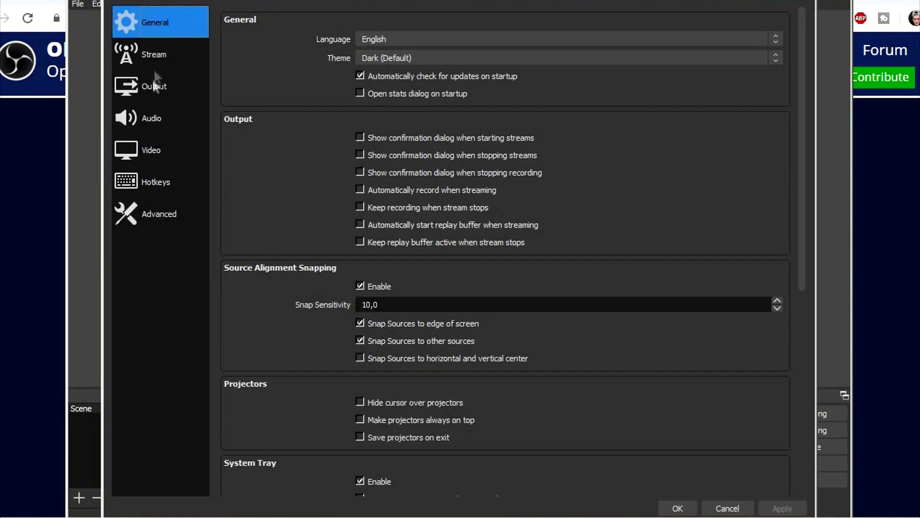
left_click(153, 57)
left_click(374, 24)
left_click(380, 46)
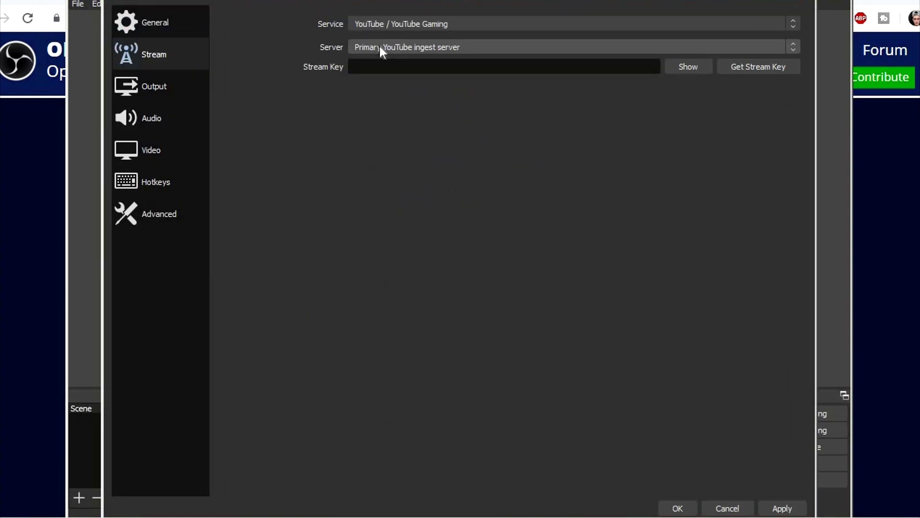
left_click(373, 24)
left_click(379, 53)
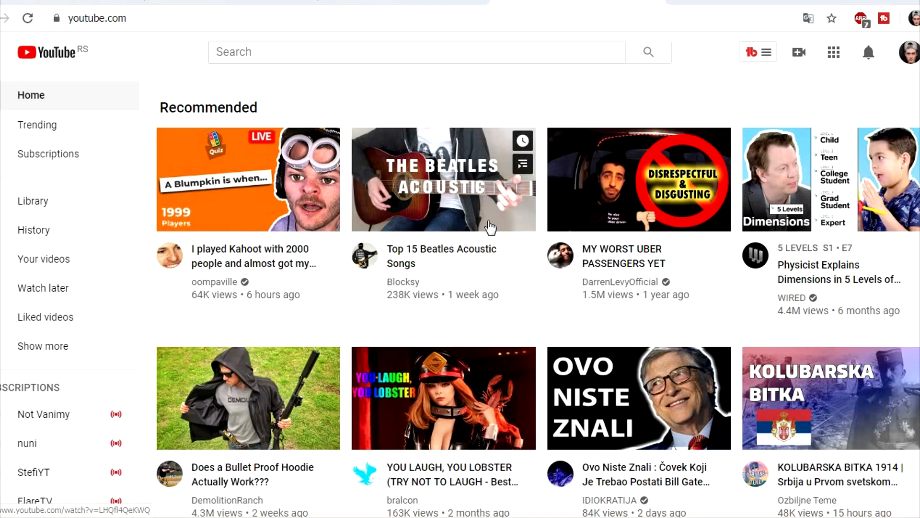
- Switch to YouTube in the browser, open the Stream Now Classic dashboard through YouTube Studio and locate the encoder's stream key
left_click(909, 52)
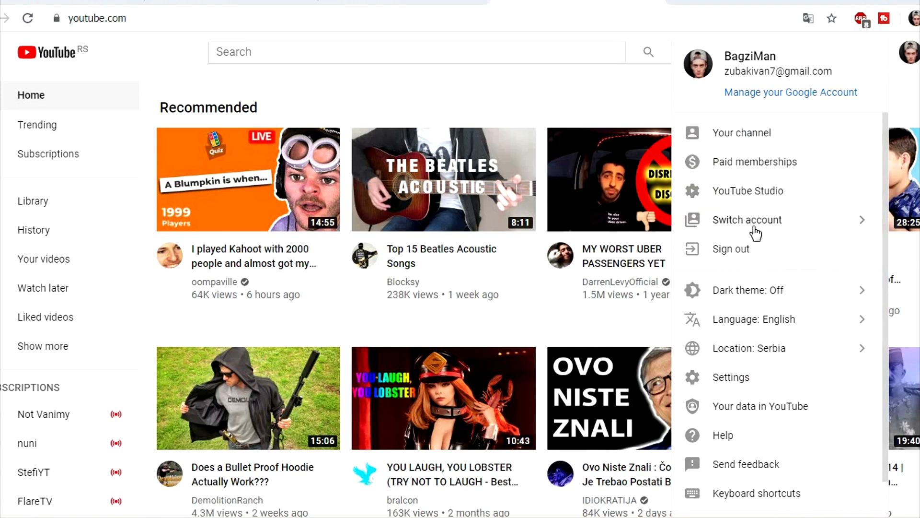
left_click(758, 193)
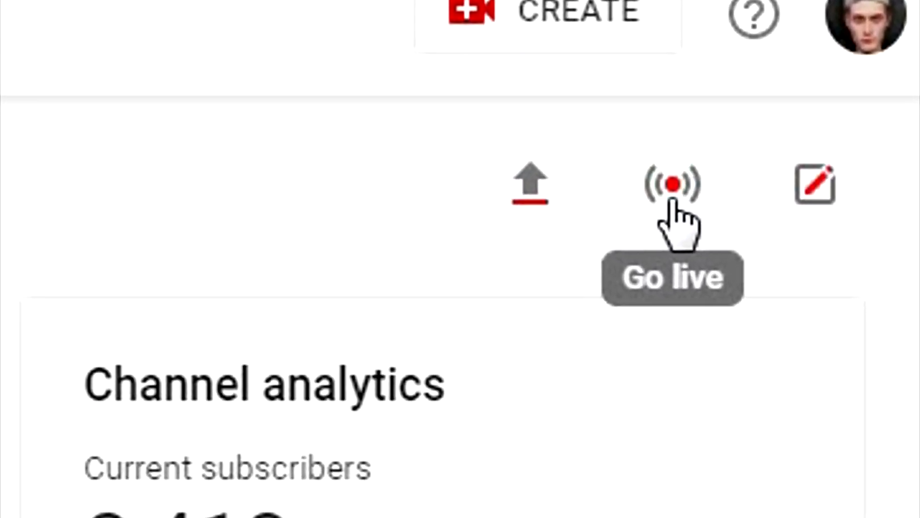
left_click(677, 199)
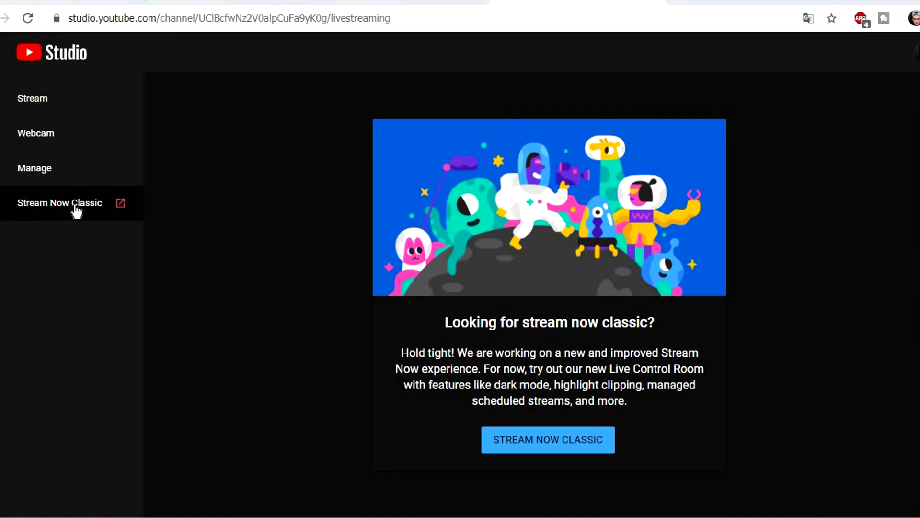
left_click(561, 444)
scroll(11, 237, "down", 5)
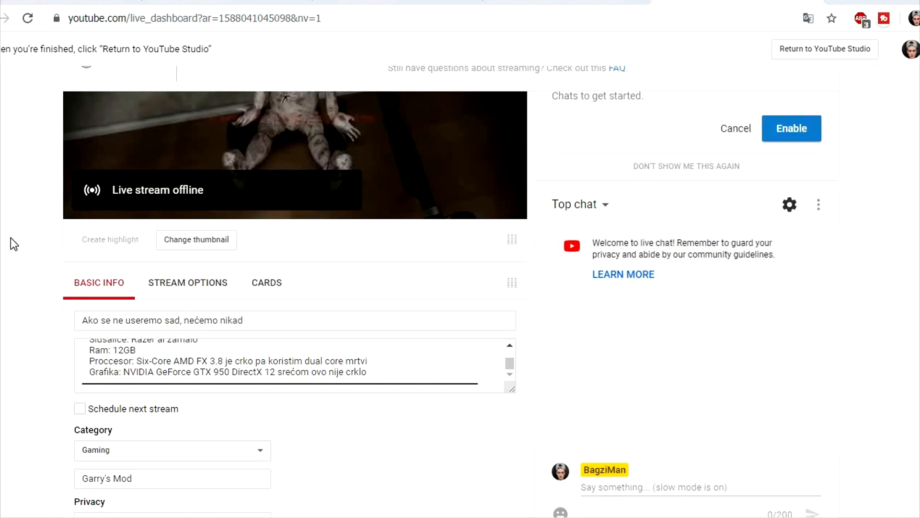
scroll(10, 238, "down", 6)
scroll(11, 239, "down", 2)
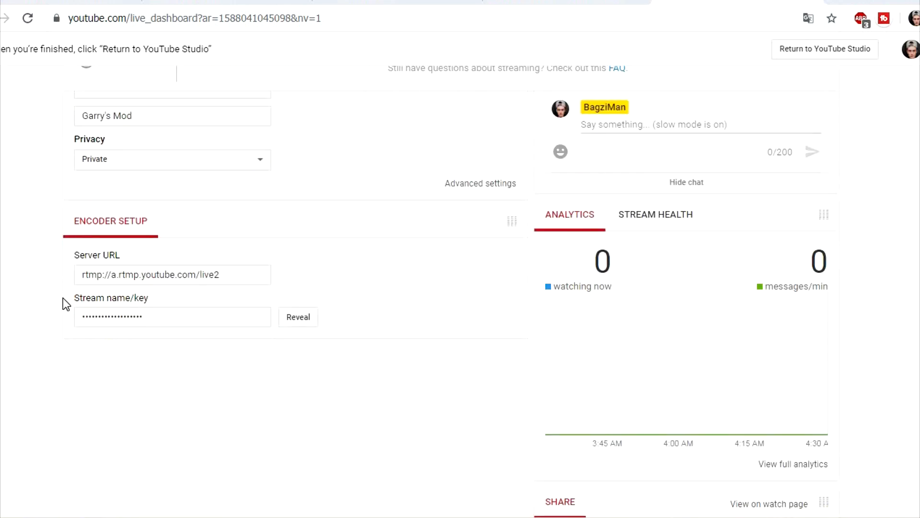
left_click_drag(71, 300, 108, 297)
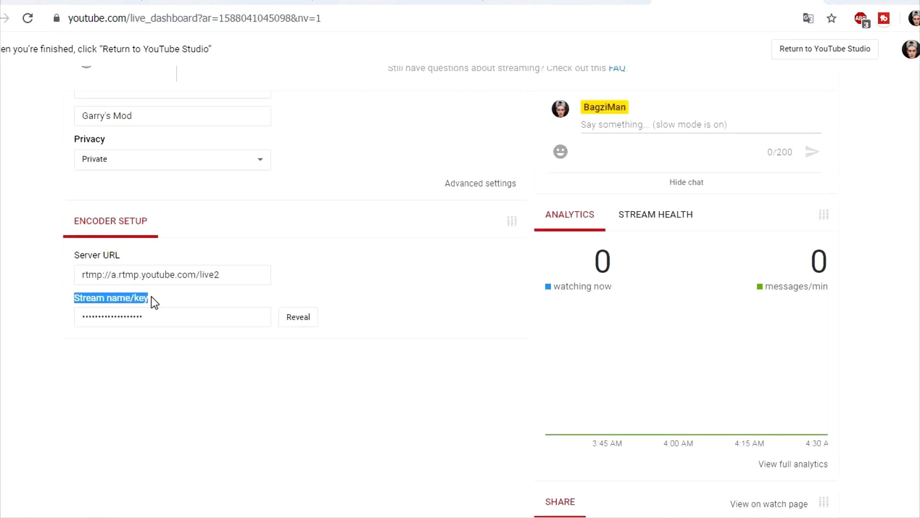
- Reveal and copy the stream key from YouTube's encoder setup, paste it into the OBS stream settings and apply
left_click(139, 516)
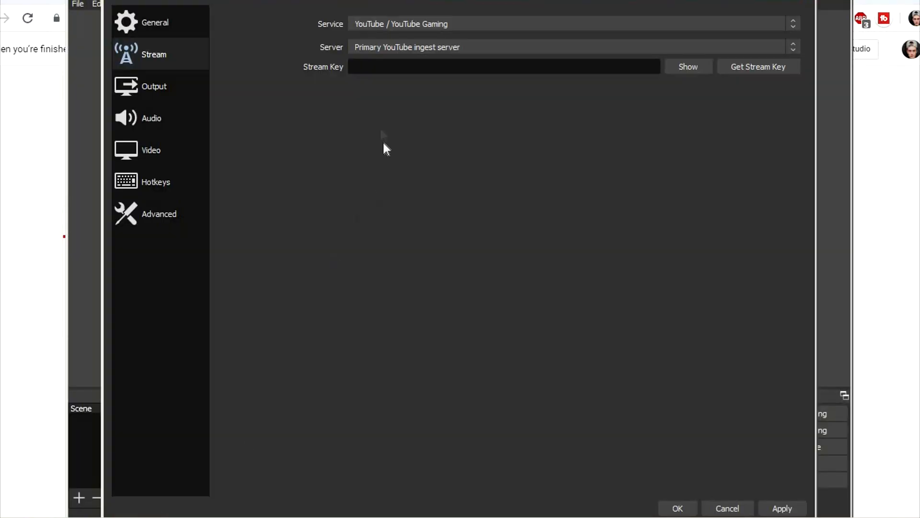
left_click(379, 66)
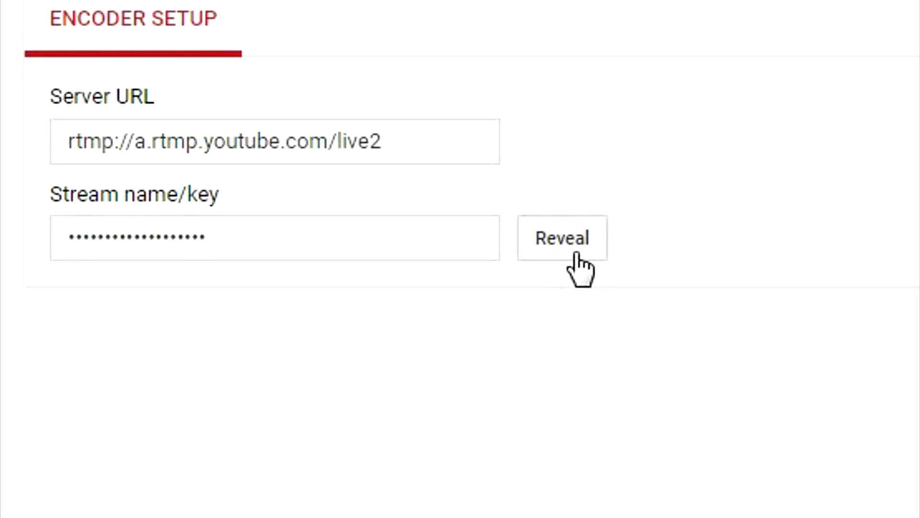
left_click(575, 250)
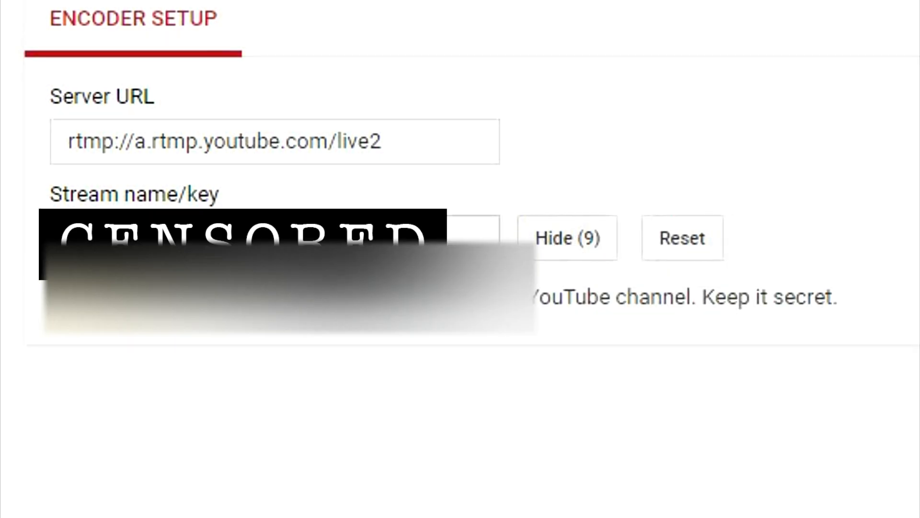
right_click(96, 232)
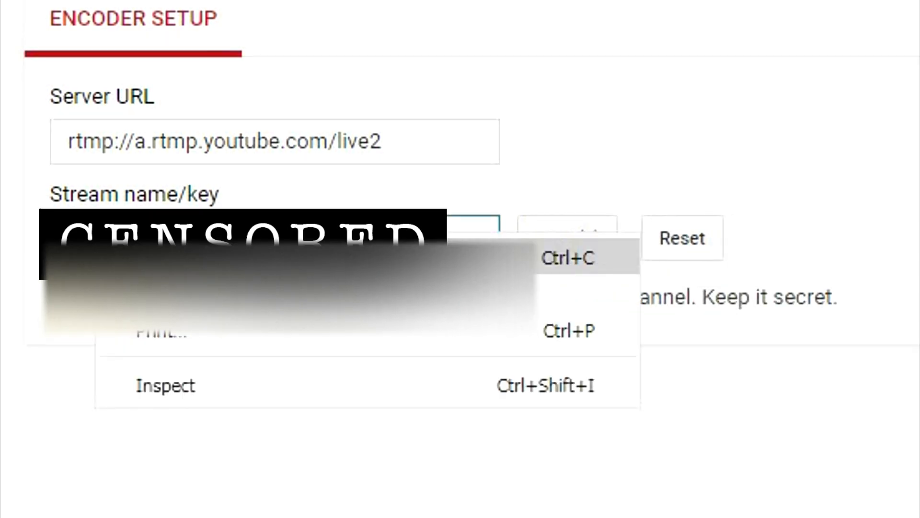
left_click(131, 256)
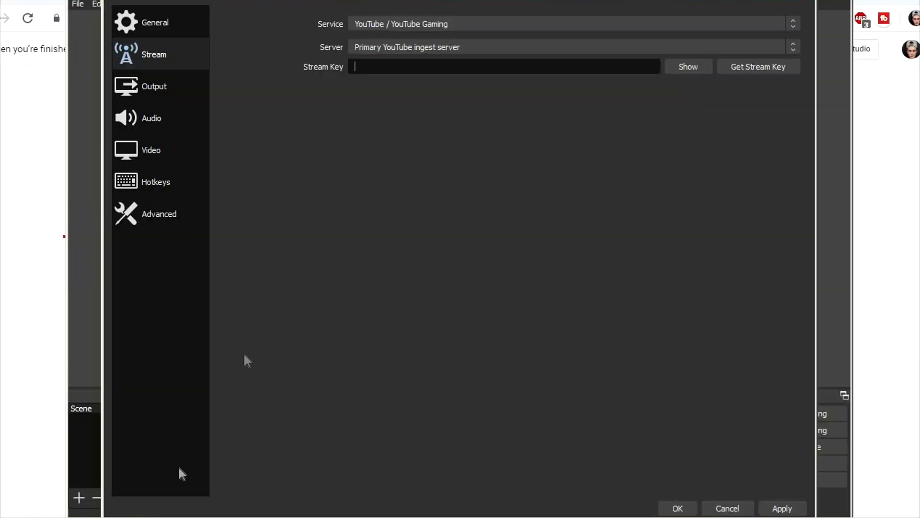
right_click(357, 67)
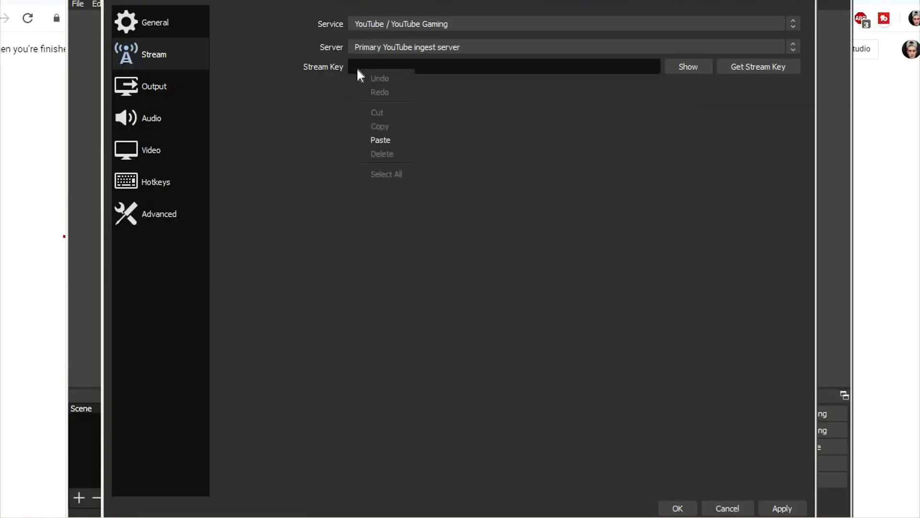
left_click(378, 138)
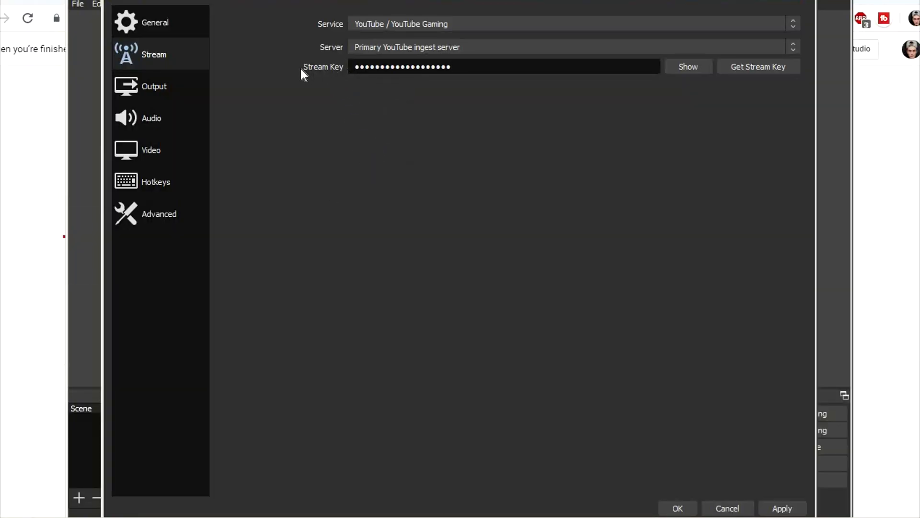
left_click(782, 507)
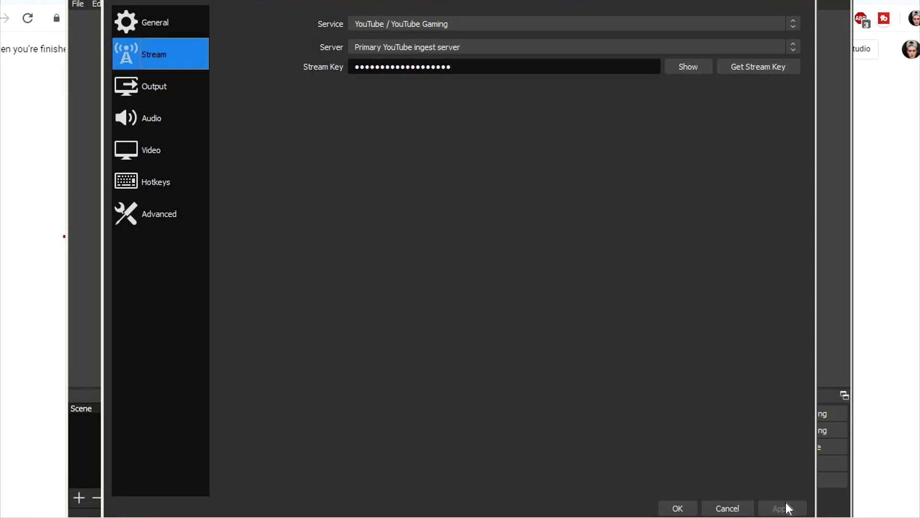
- Switch the output mode to Advanced and choose x264 as the streaming encoder
left_click(160, 86)
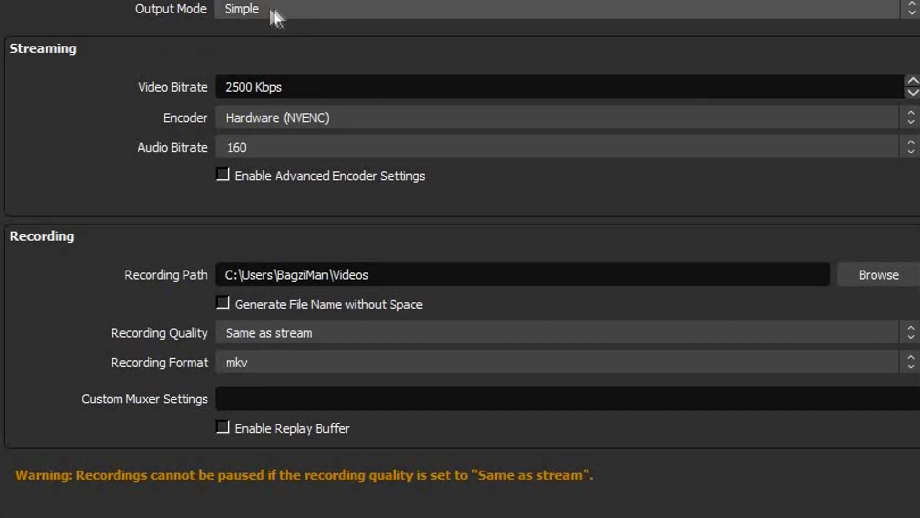
left_click(377, 18)
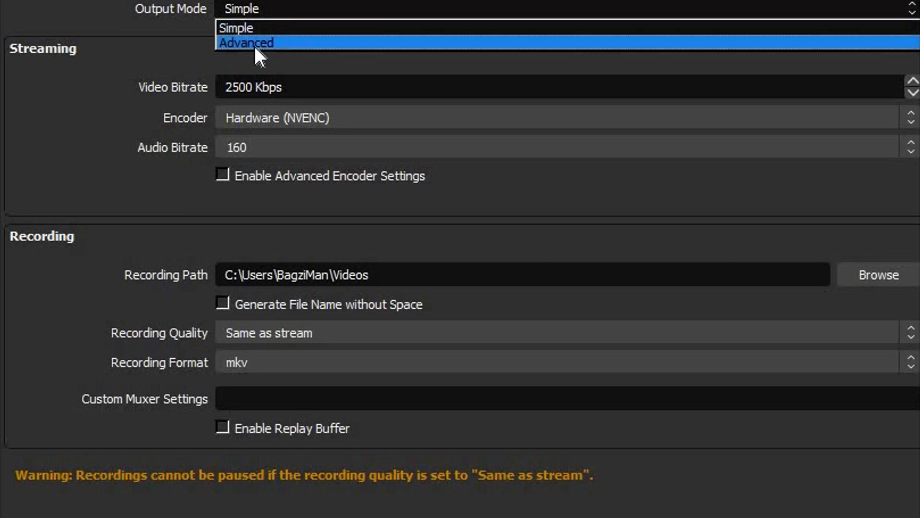
left_click(374, 41)
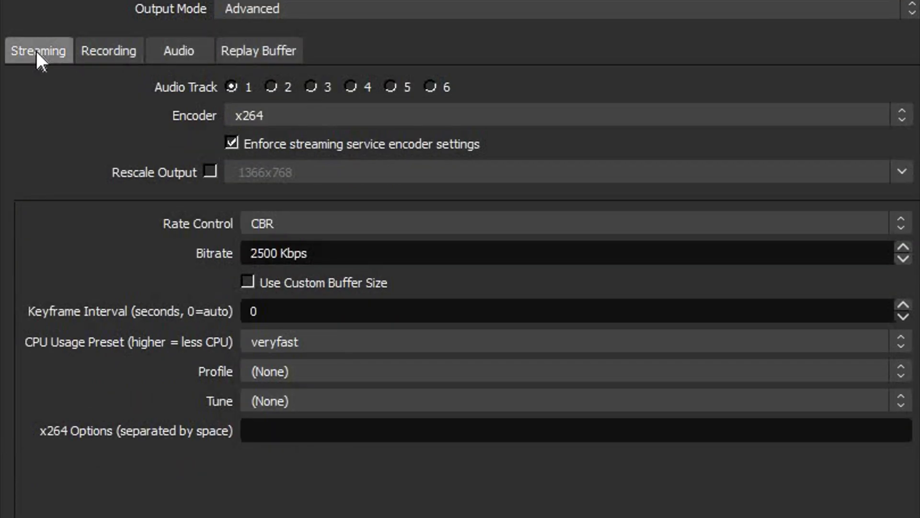
left_click(249, 114)
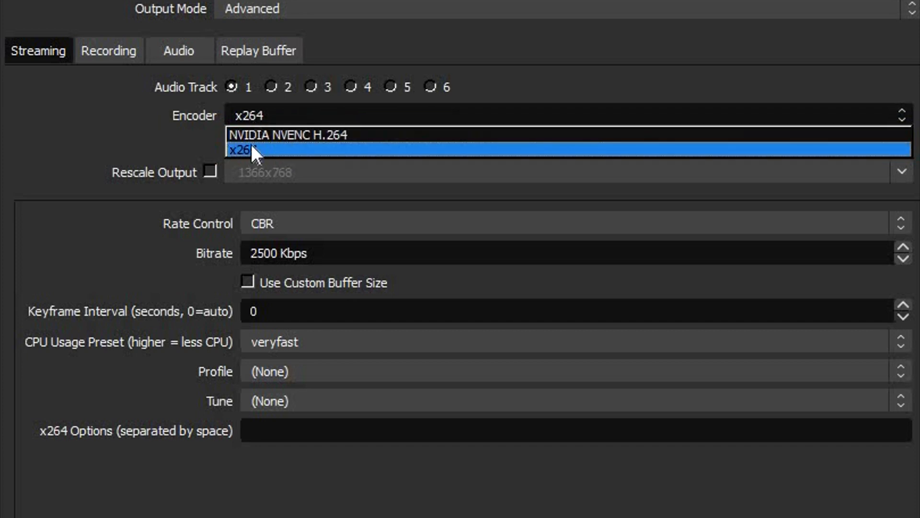
left_click(259, 147)
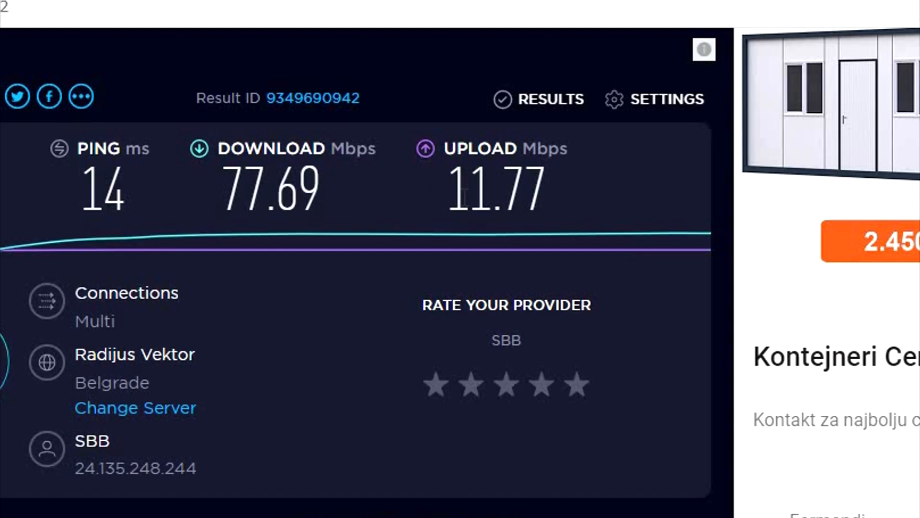
- Using the Speedtest upload speed as a guide, set the streaming bitrate to 6000 Kbps and the keyframe interval to 2 seconds
left_click_drag(492, 301, 459, 300)
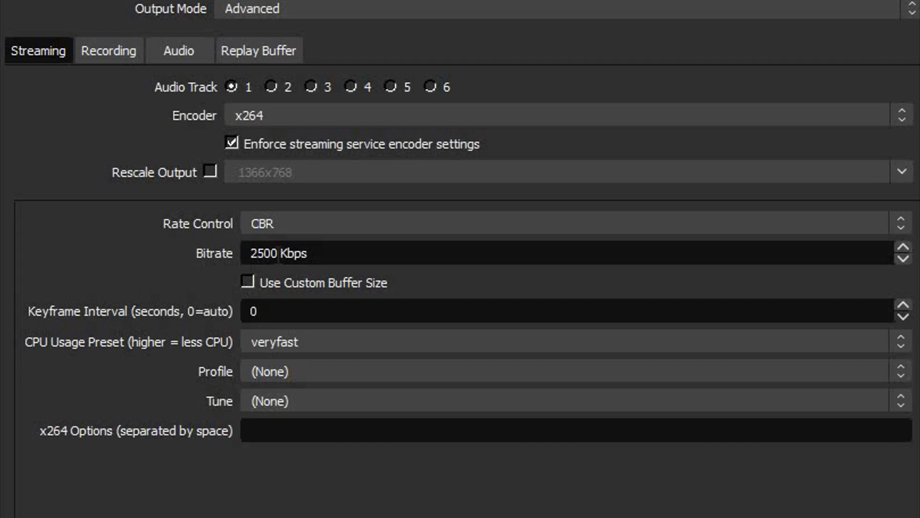
left_click_drag(280, 253, 211, 254)
type("6000")
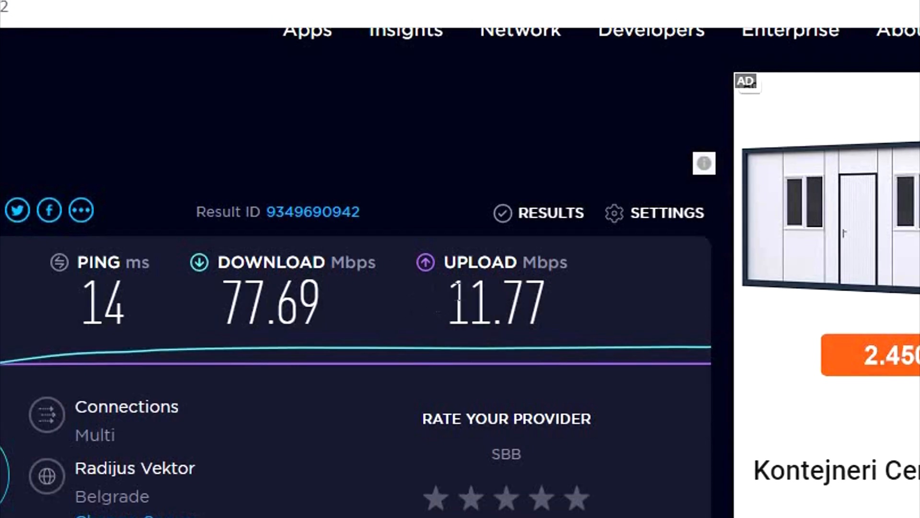
left_click_drag(451, 299, 492, 302)
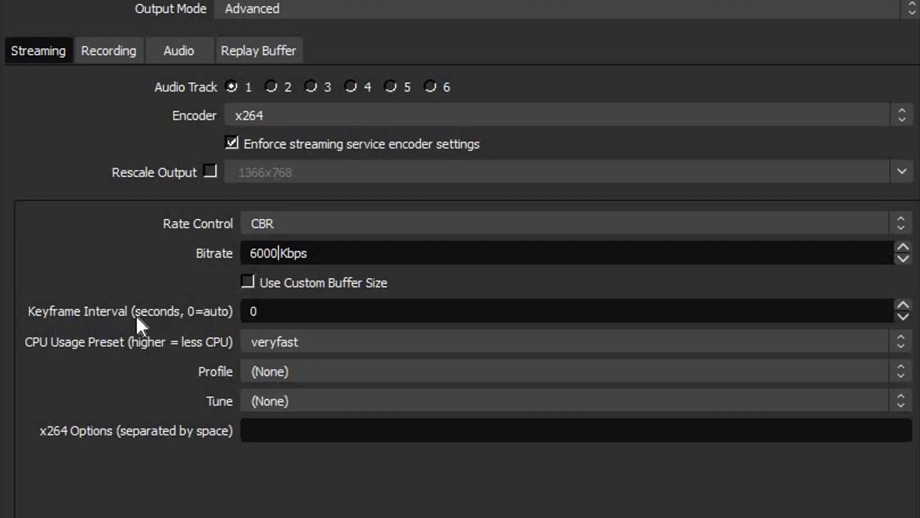
double_click(275, 313)
type("2")
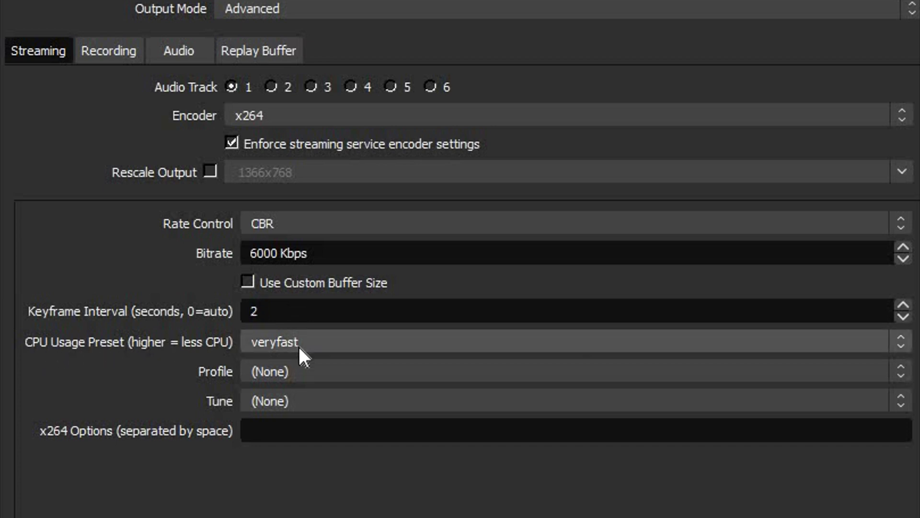
- Try superfast as the CPU usage preset for the x264 streaming encoder
left_click(260, 345)
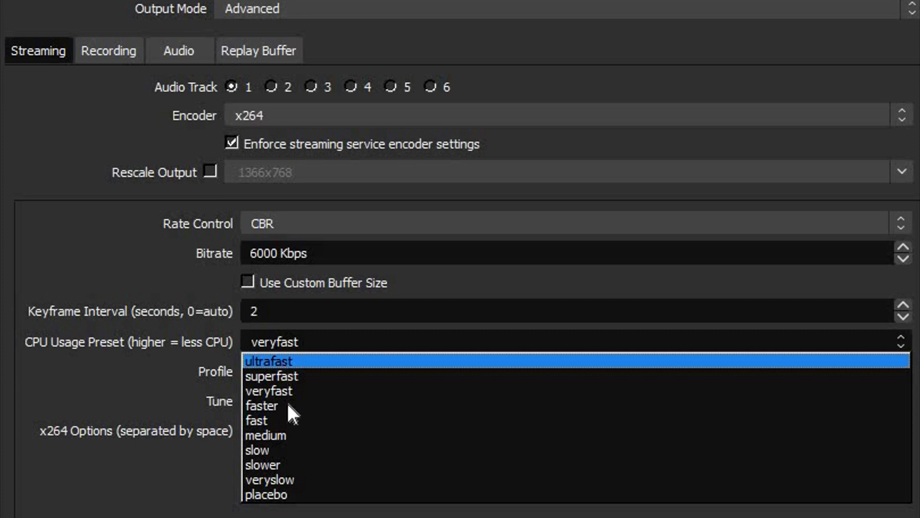
left_click(294, 375)
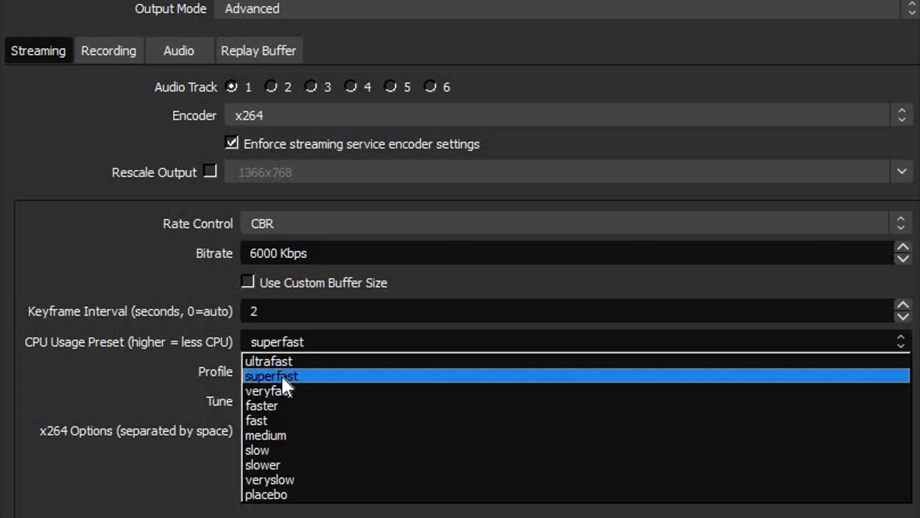
left_click(252, 335)
left_click(260, 374)
- Try veryfast as the x264 encoder's CPU usage preset and switch it back to superfast
left_click(265, 341)
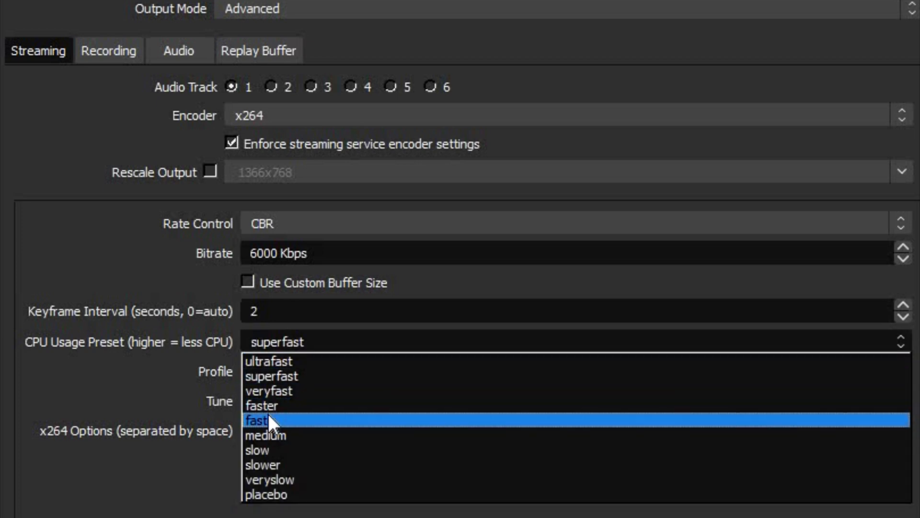
left_click(272, 391)
left_click(277, 342)
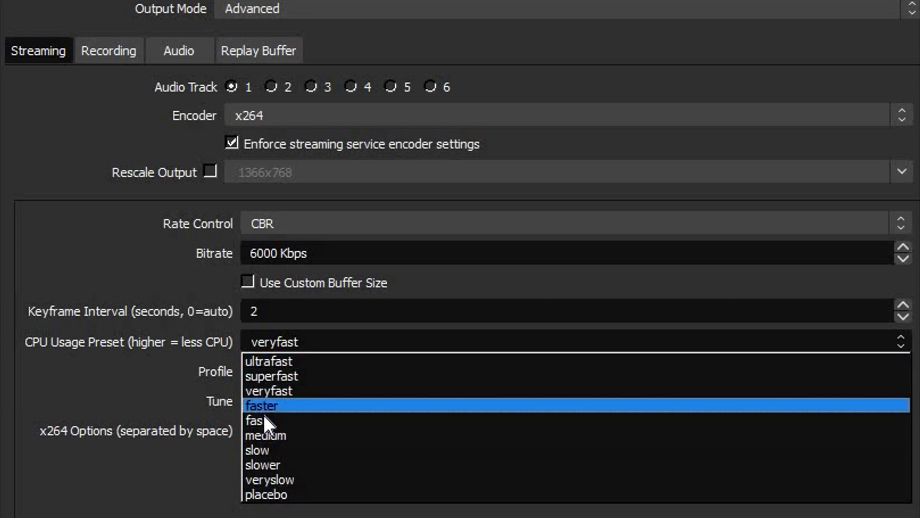
left_click(309, 376)
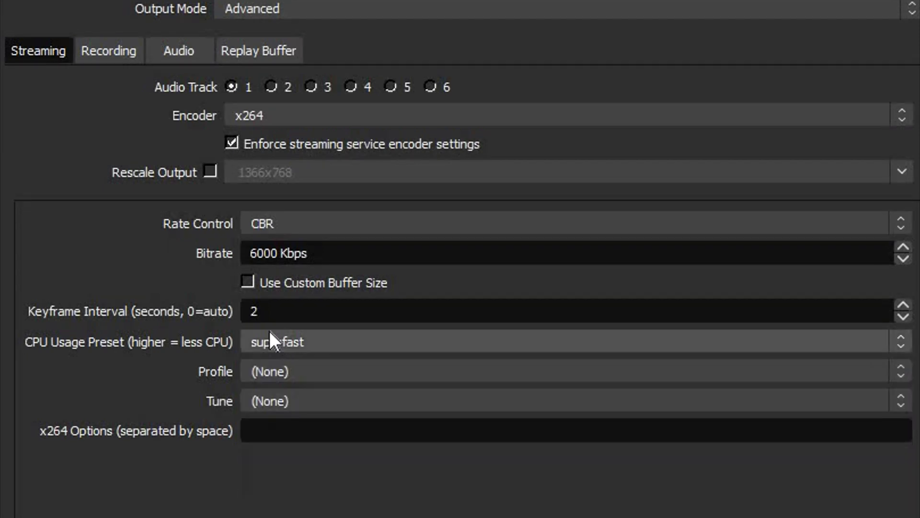
- Keep superfast as the x264 encoder's CPU usage preset and set its profile to high
left_click(327, 344)
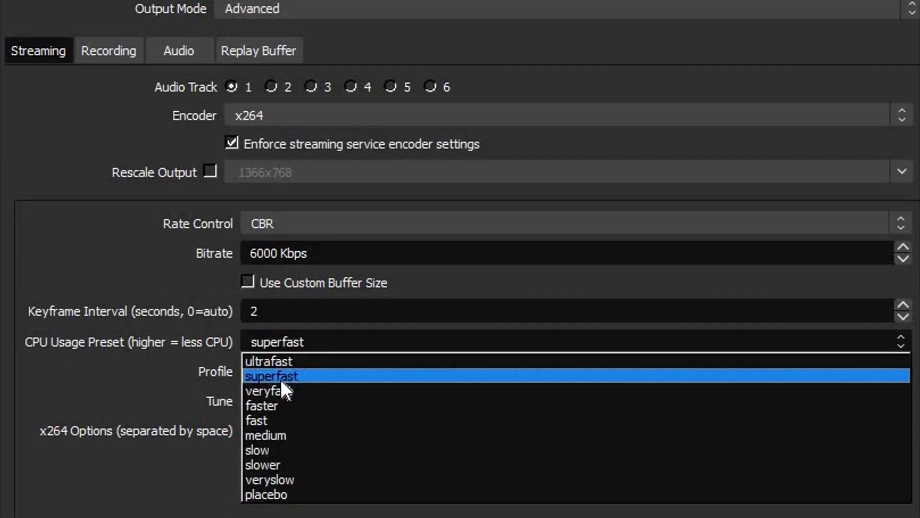
left_click(358, 357)
left_click(288, 373)
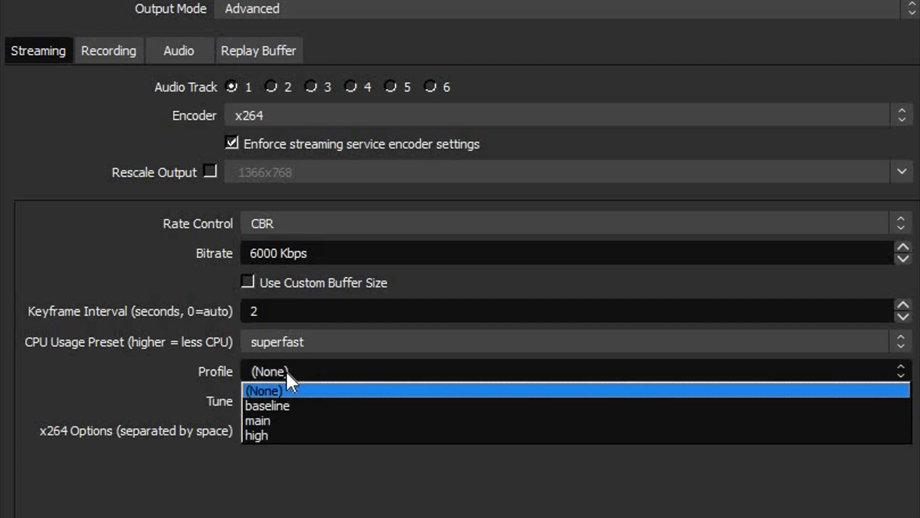
left_click(279, 435)
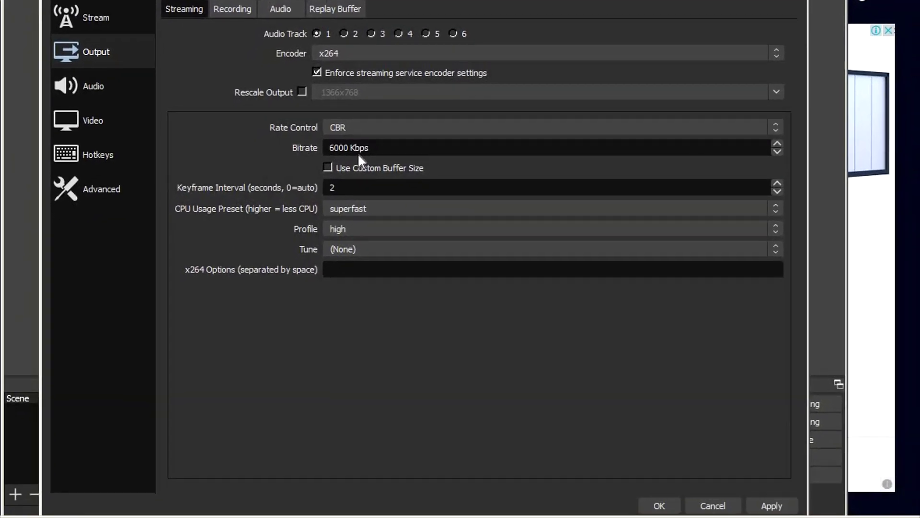
- Switch the streaming encoder to NVIDIA NVENC H.264 and set its rate control to VBR
left_click(330, 53)
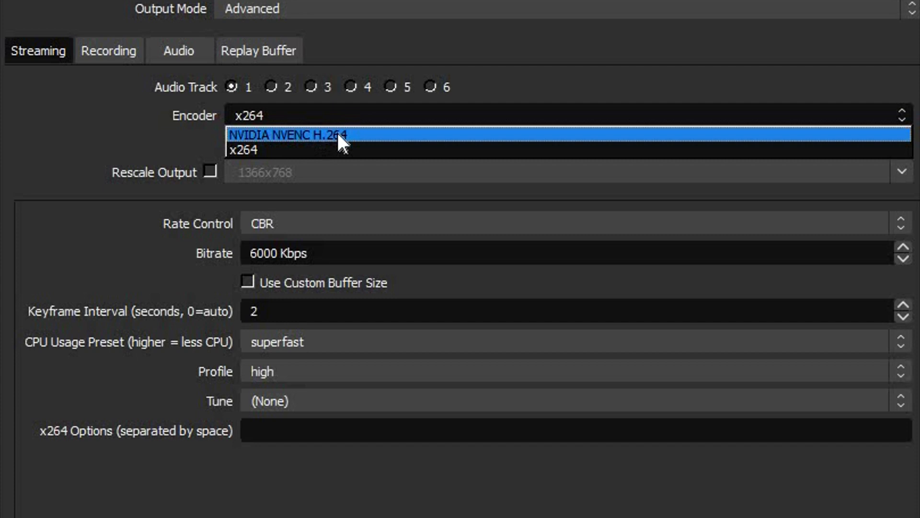
left_click(337, 134)
left_click(266, 119)
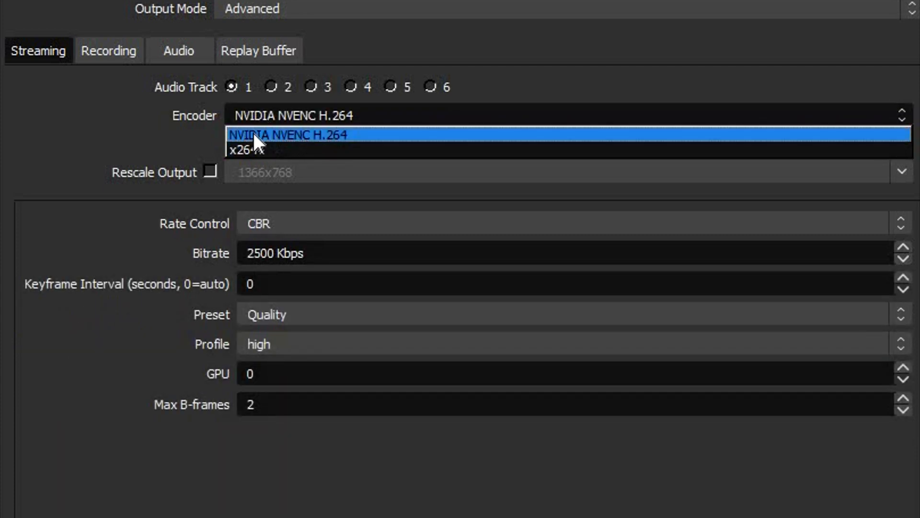
left_click(254, 135)
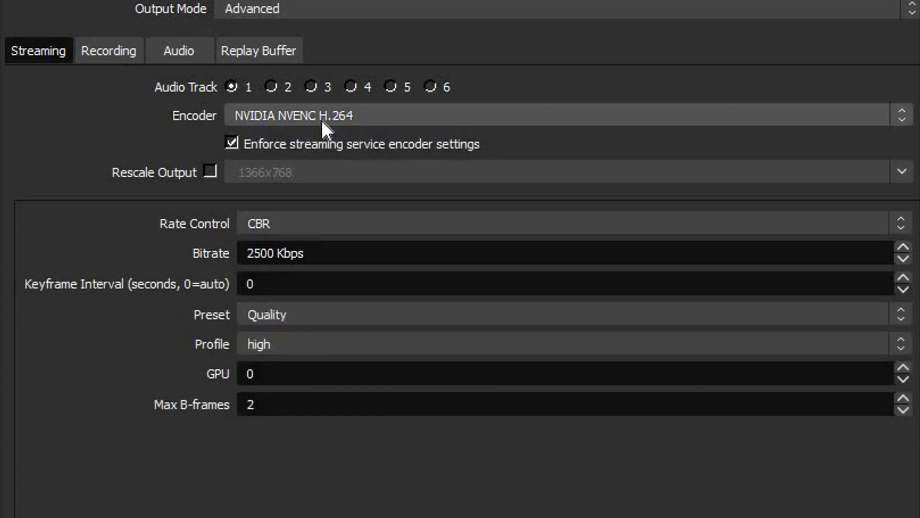
left_click(253, 226)
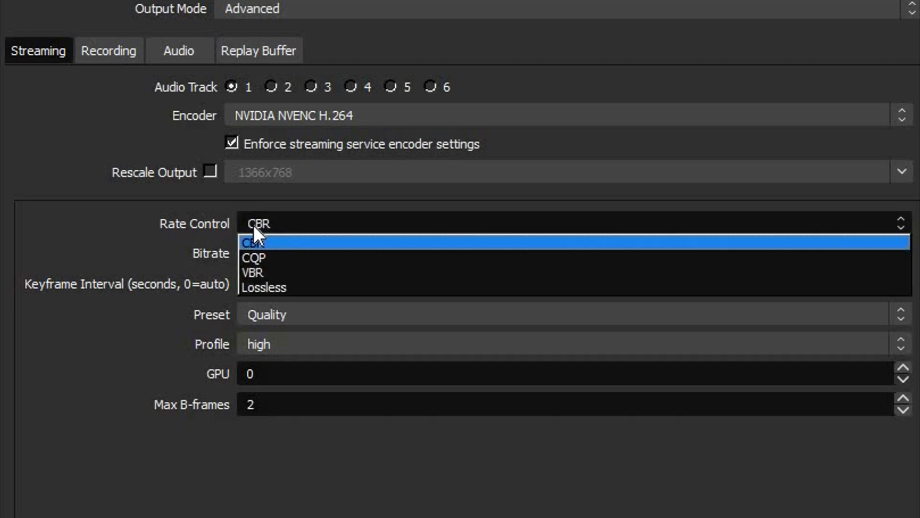
left_click(258, 272)
- Set the maximum bitrate of the NVENC streaming encoder to 6000 Kbps
left_click_drag(322, 253, 231, 245)
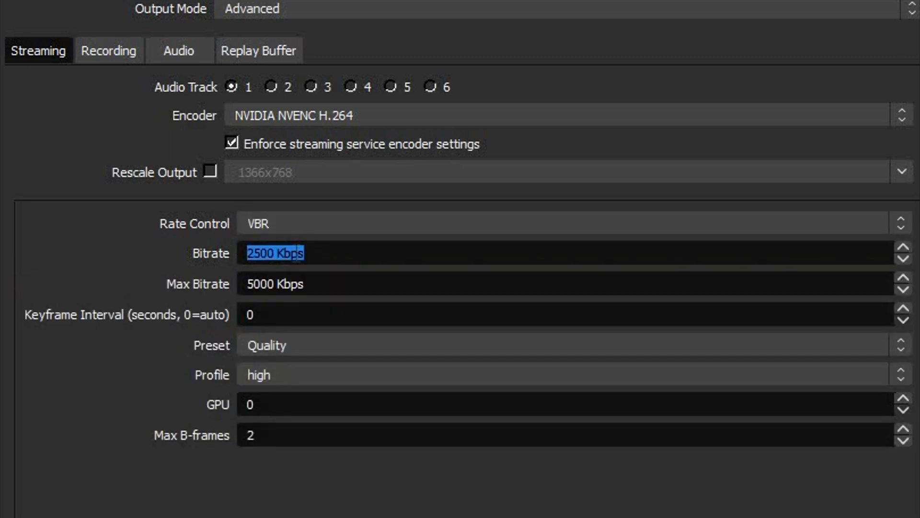
left_click_drag(314, 284, 205, 281)
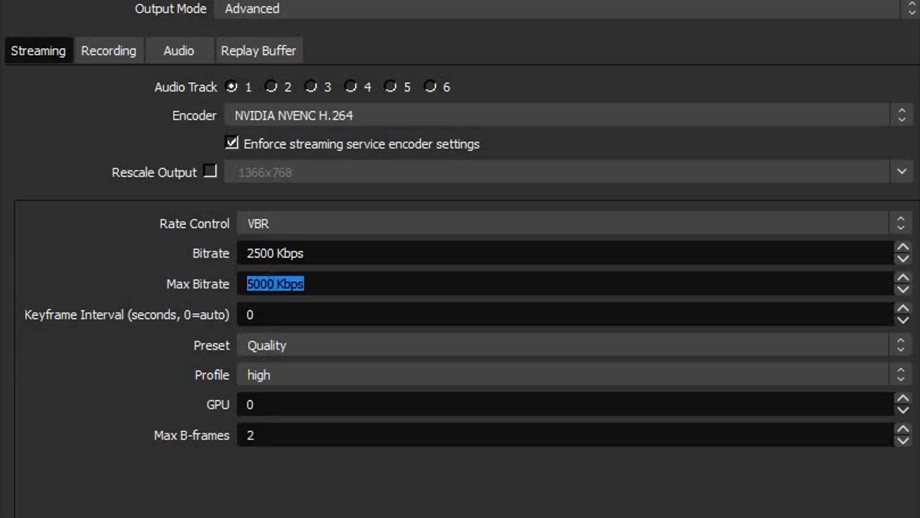
left_click(273, 284)
left_click_drag(273, 283, 245, 284)
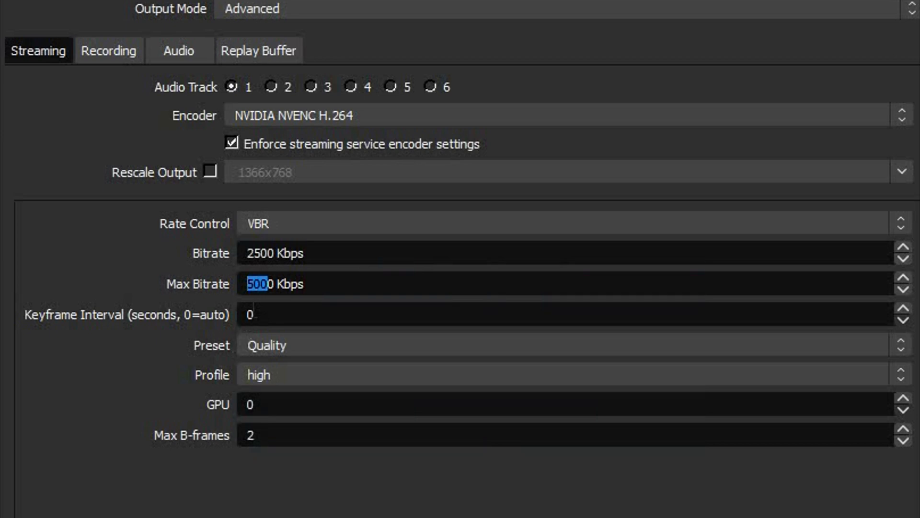
left_click_drag(275, 284, 227, 285)
type("6000")
- Keep the keyframe interval at 0 with the Quality preset and high profile, and apply the output settings
double_click(250, 315)
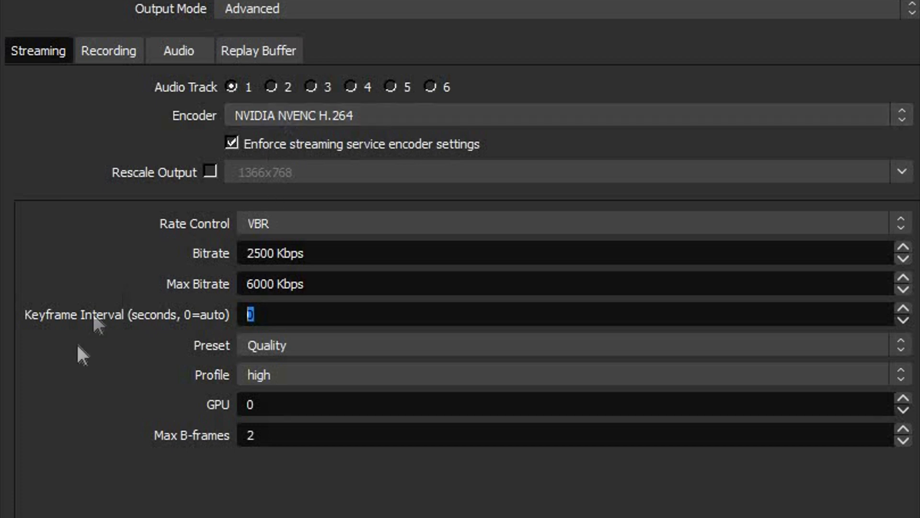
left_click(74, 379)
left_click(287, 342)
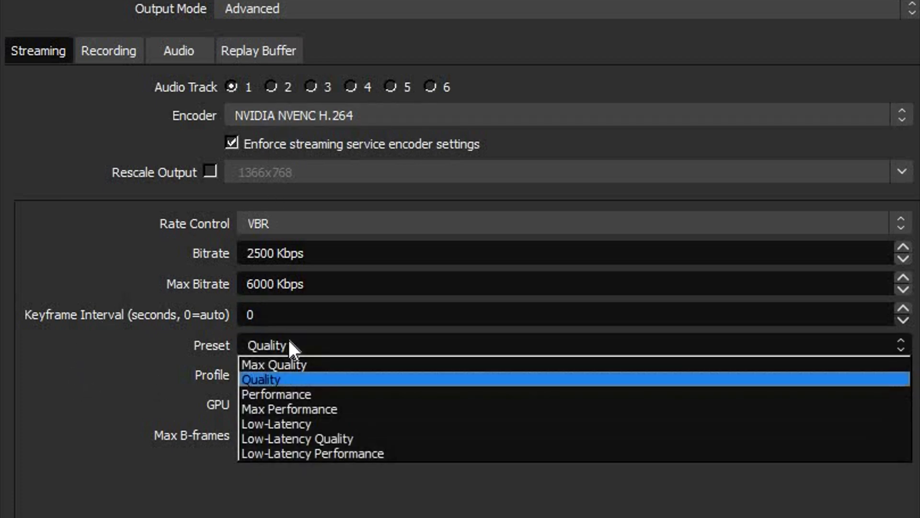
left_click(284, 379)
left_click(277, 374)
left_click(253, 391)
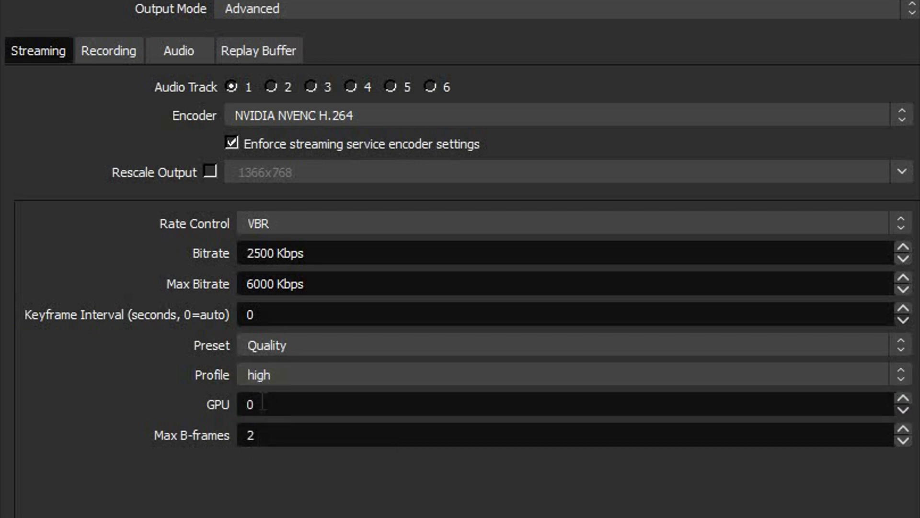
key("Tab")
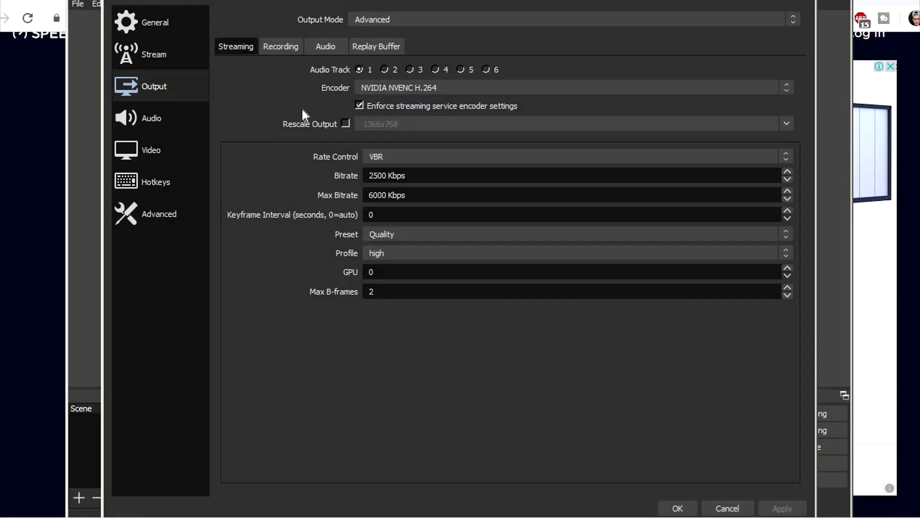
- In the audio settings, assign Microphone (Maono Elf) to Mic/Auxiliary Audio, keep Desktop Audio on Default, and apply
left_click(159, 119)
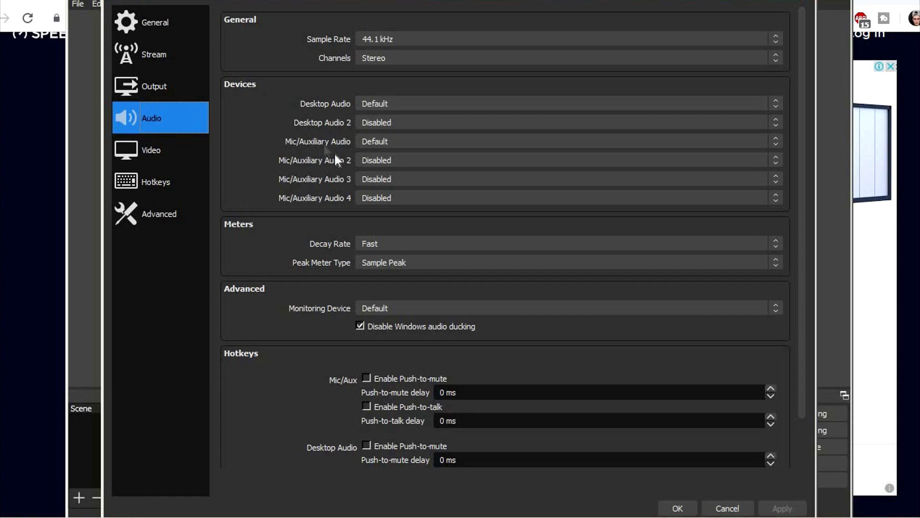
left_click(380, 140)
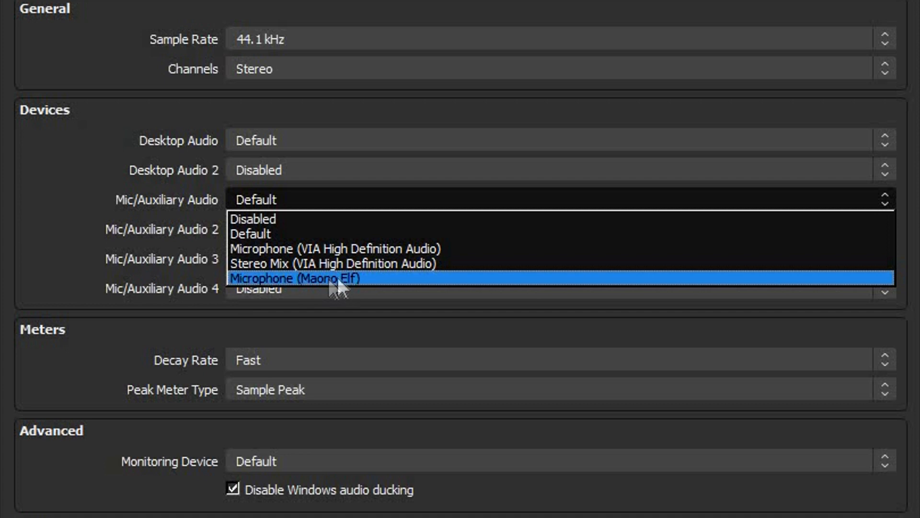
left_click(268, 278)
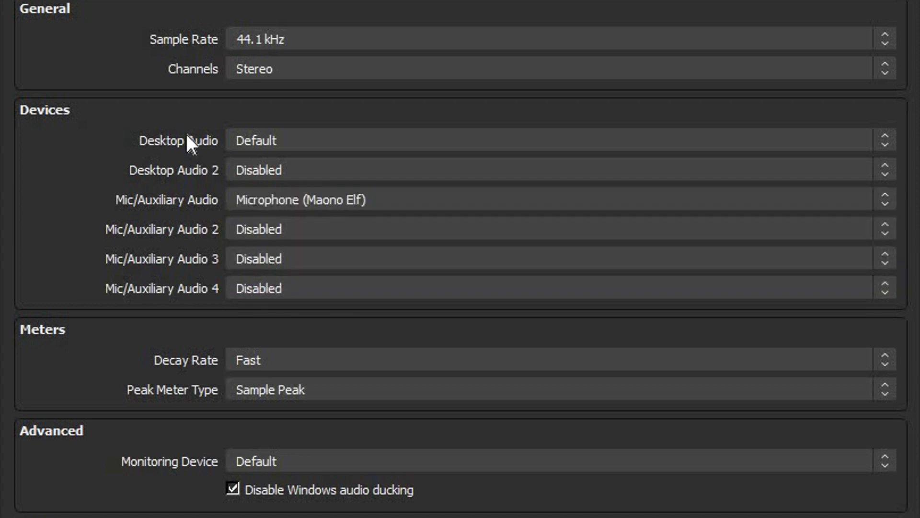
left_click(237, 139)
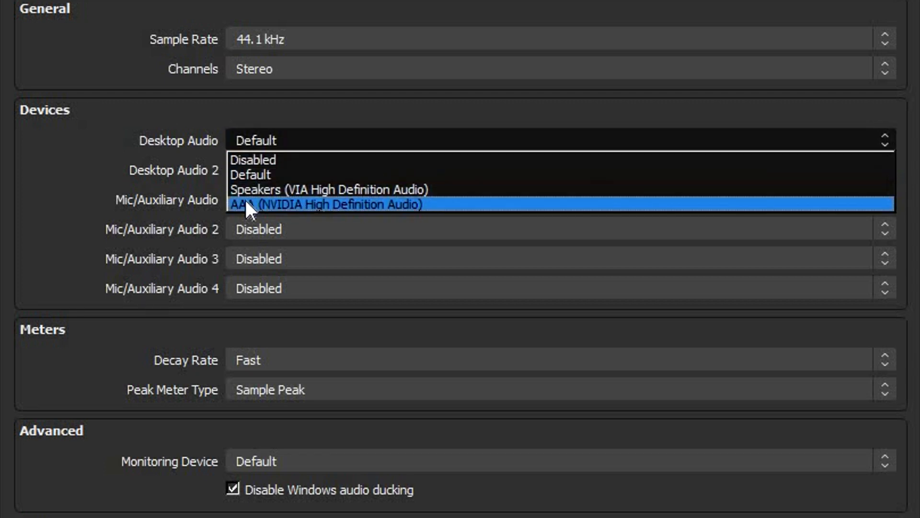
left_click(258, 175)
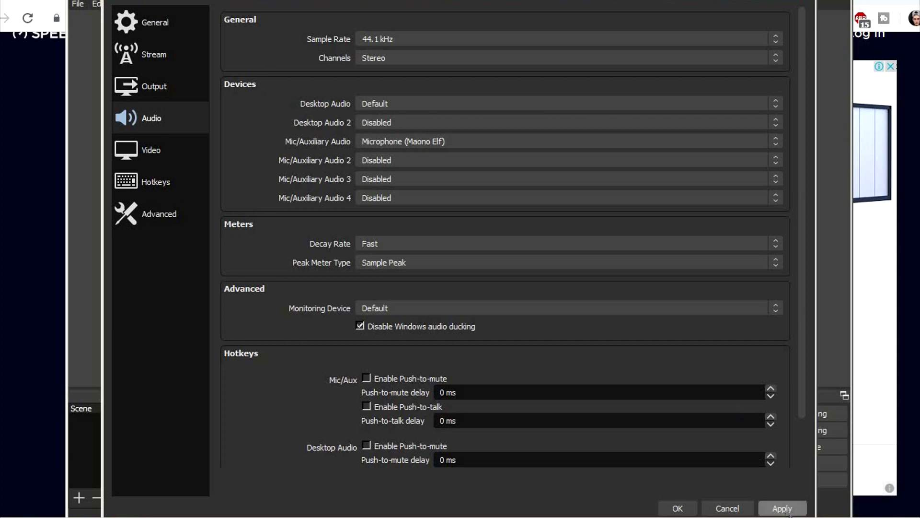
left_click(787, 509)
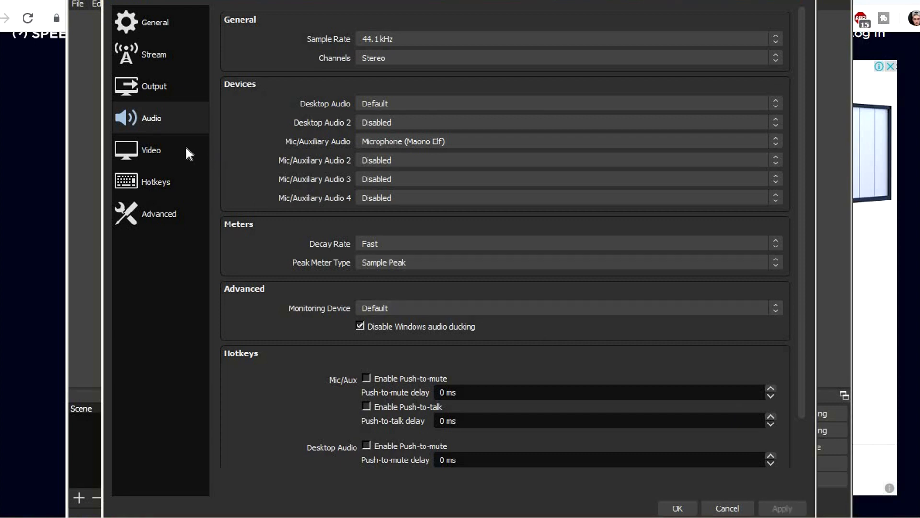
- In the video settings, set both the base canvas and the scaled output resolution to 1280x720
left_click(151, 153)
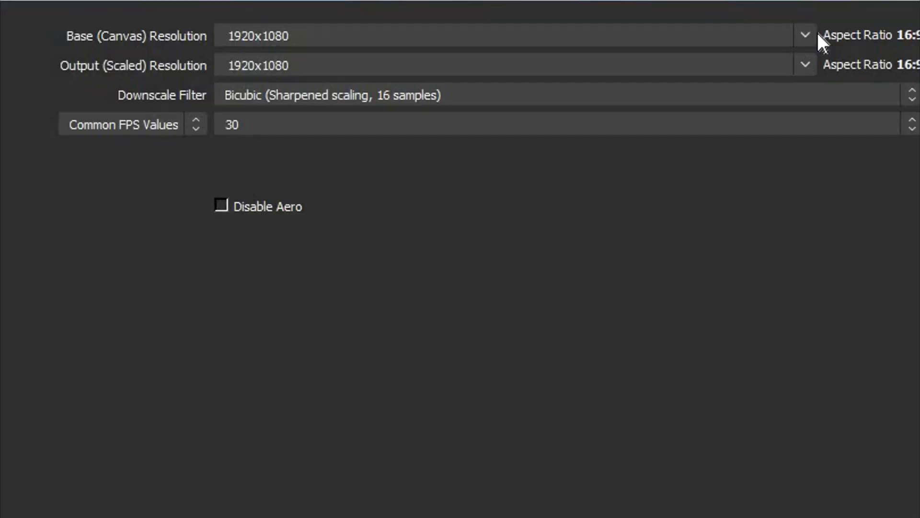
left_click(710, 19)
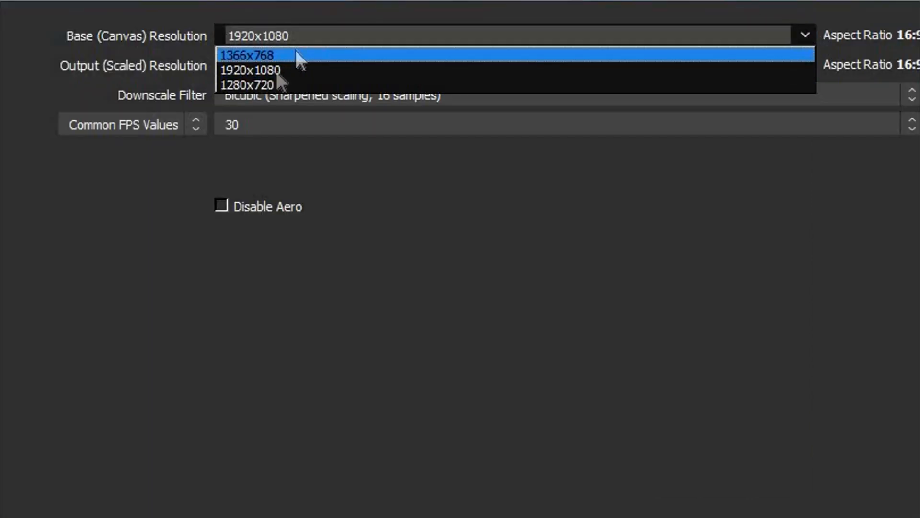
left_click(249, 84)
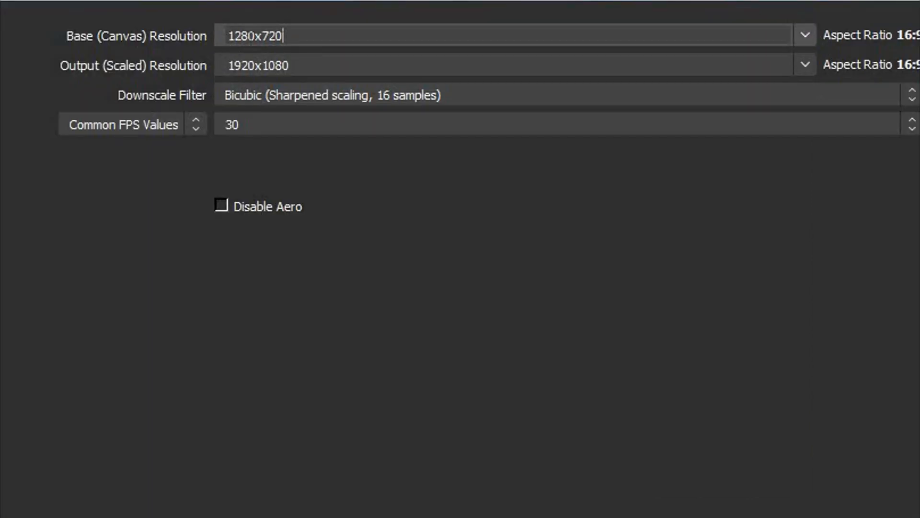
left_click(810, 67)
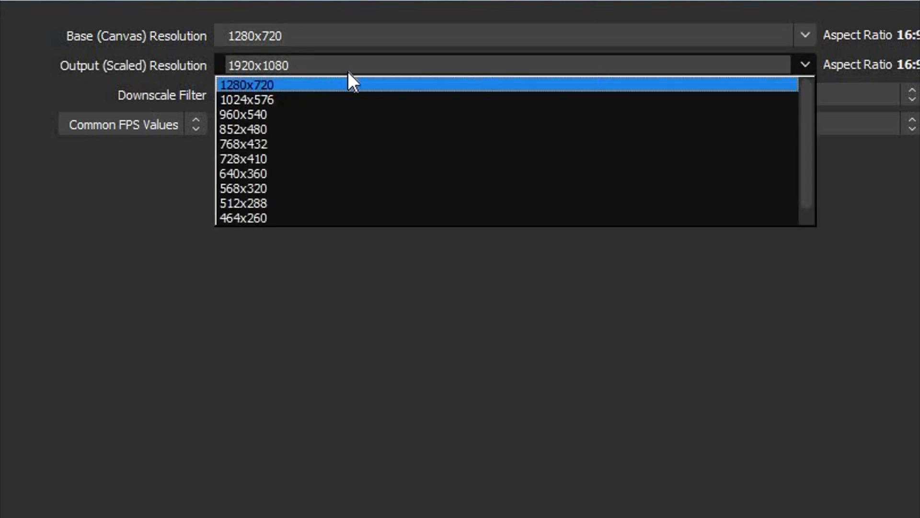
left_click(280, 82)
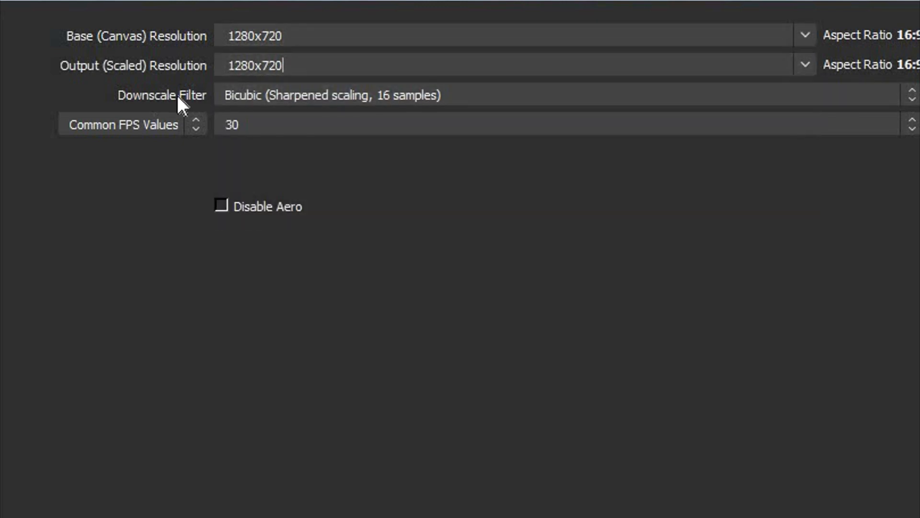
- Try Bilinear as the downscale filter and return to Bicubic (Sharpened scaling, 16 samples)
left_click(280, 96)
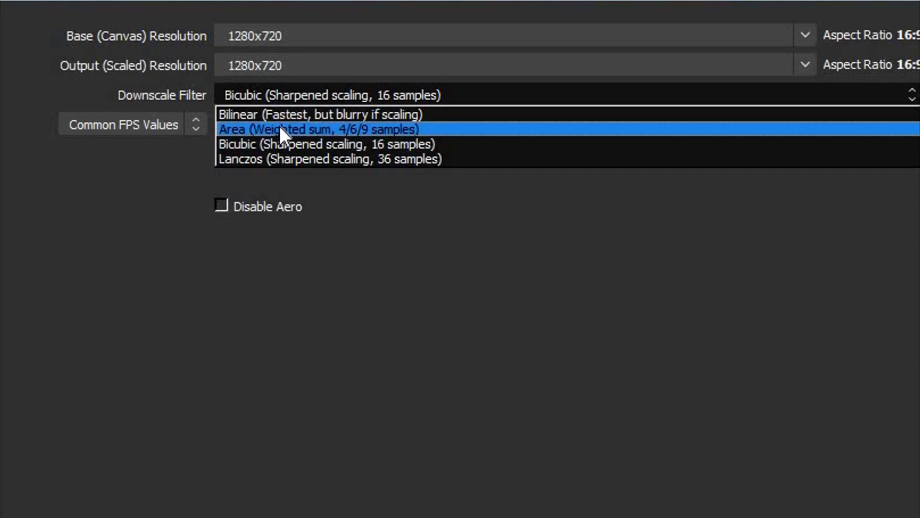
left_click(243, 114)
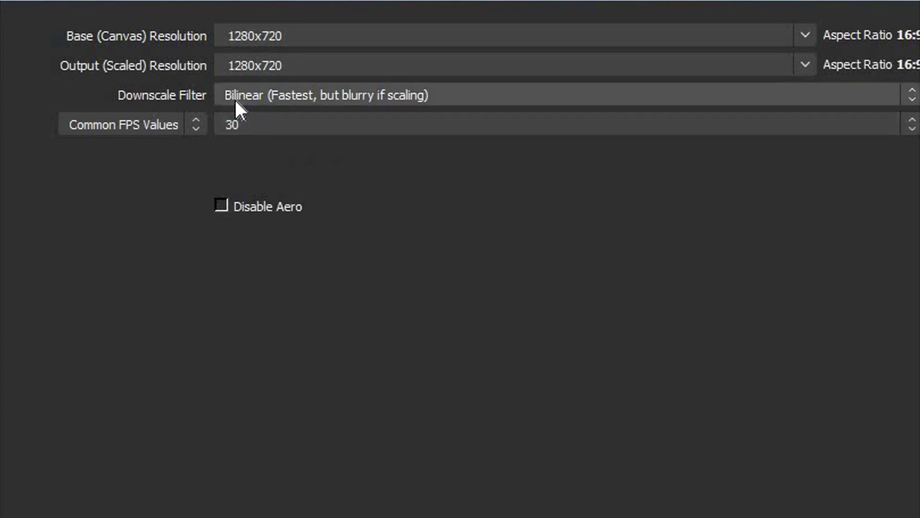
left_click(272, 96)
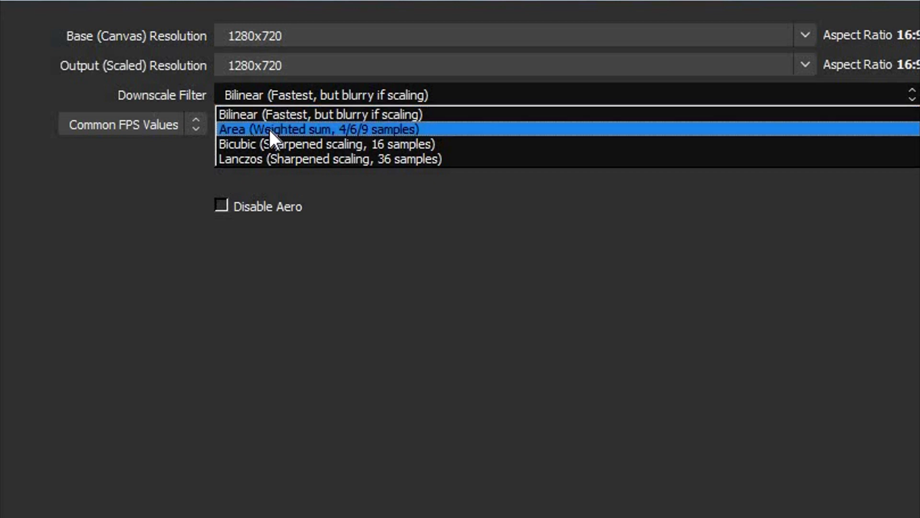
left_click(258, 142)
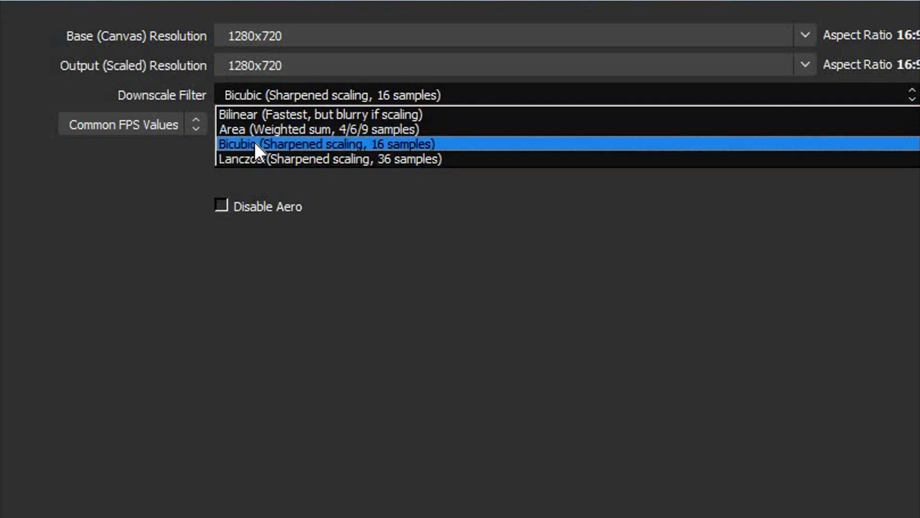
- Choose 30 as the common FPS value and apply the video settings
left_click(245, 122)
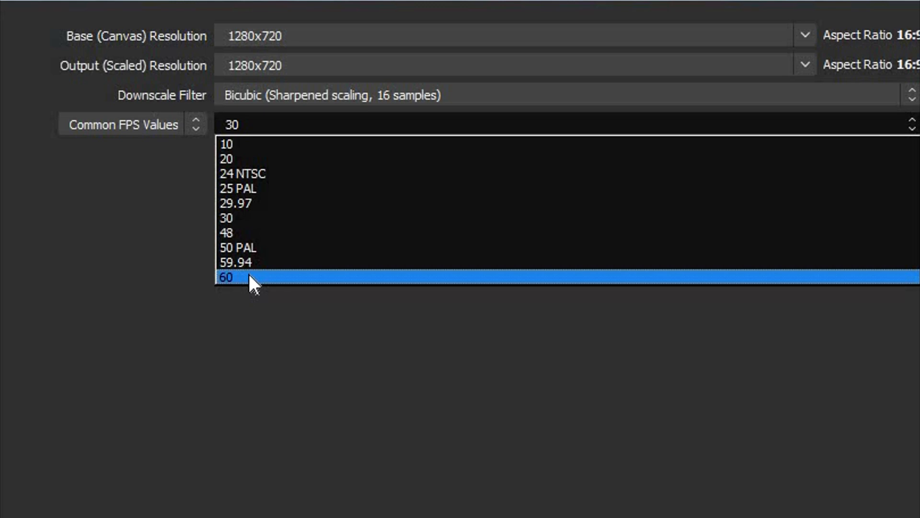
left_click(250, 219)
left_click(234, 125)
left_click(232, 220)
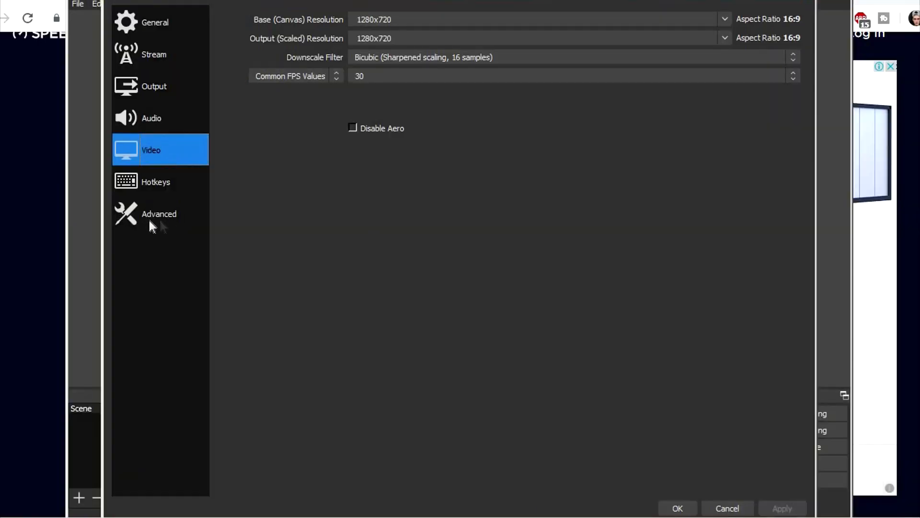
- In the advanced settings, set the process priority to High and confirm the settings
left_click(157, 217)
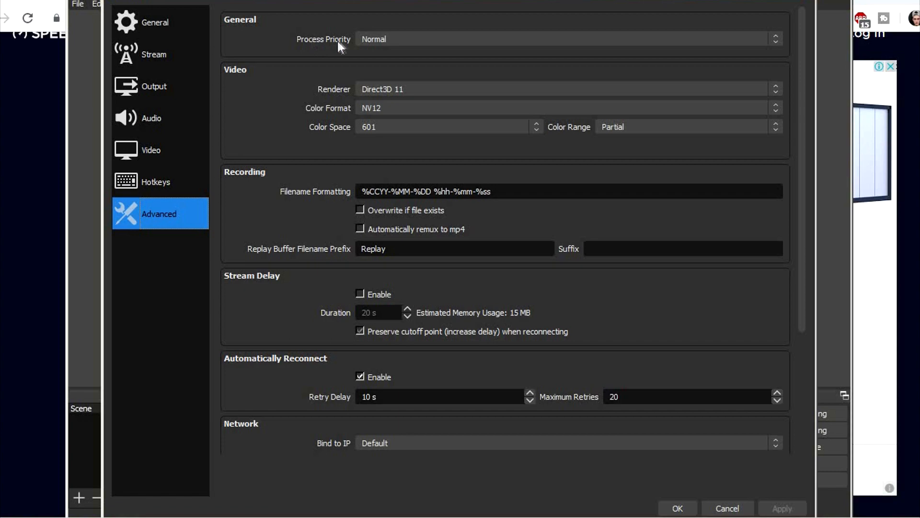
left_click(391, 40)
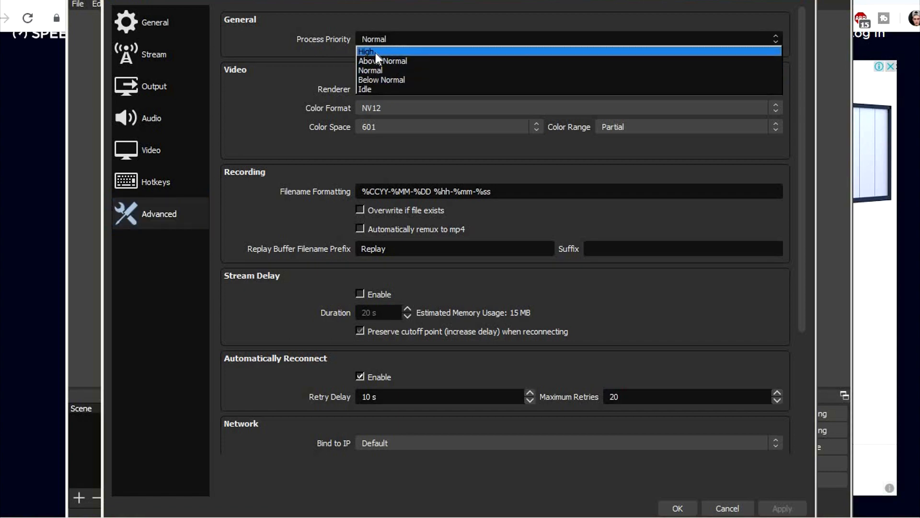
left_click(375, 52)
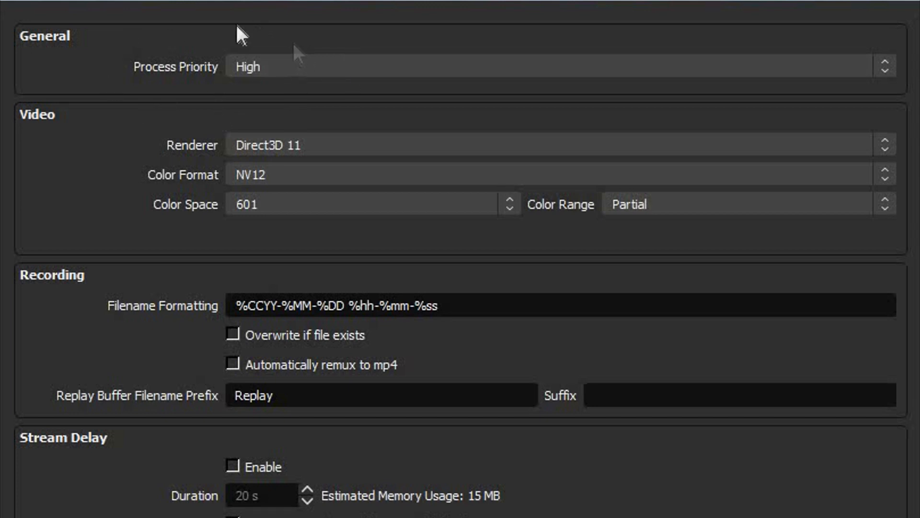
left_click(261, 71)
left_click(248, 85)
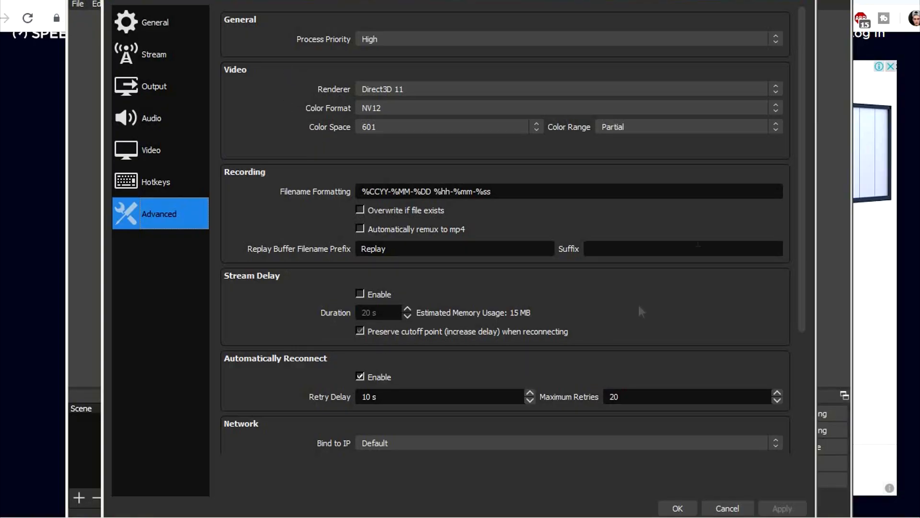
left_click(676, 509)
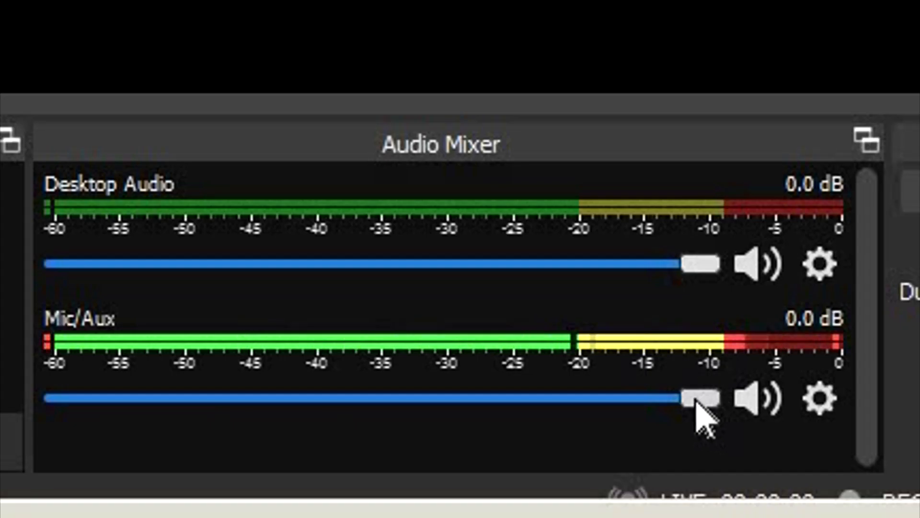
- Add a Noise Suppression filter to the Mic/Aux audio and set its suppression level to -26 dB
left_click_drag(697, 407, 750, 417)
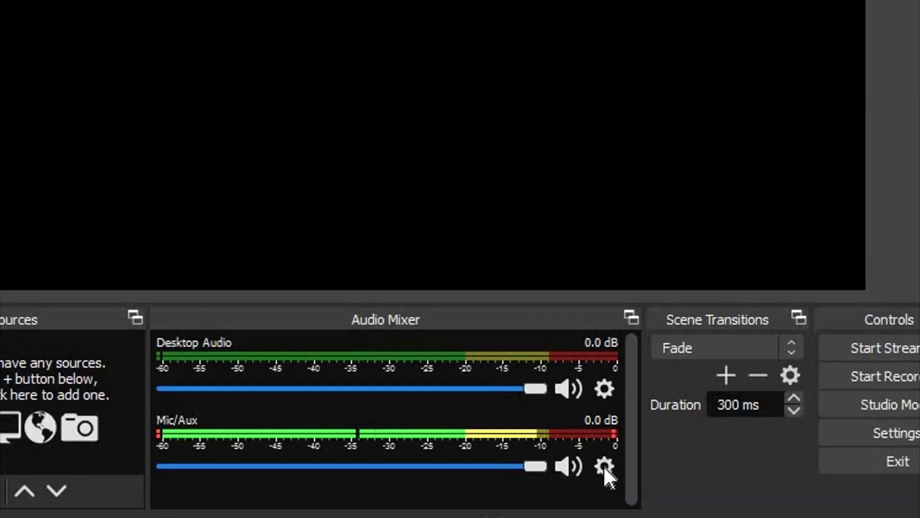
left_click(604, 466)
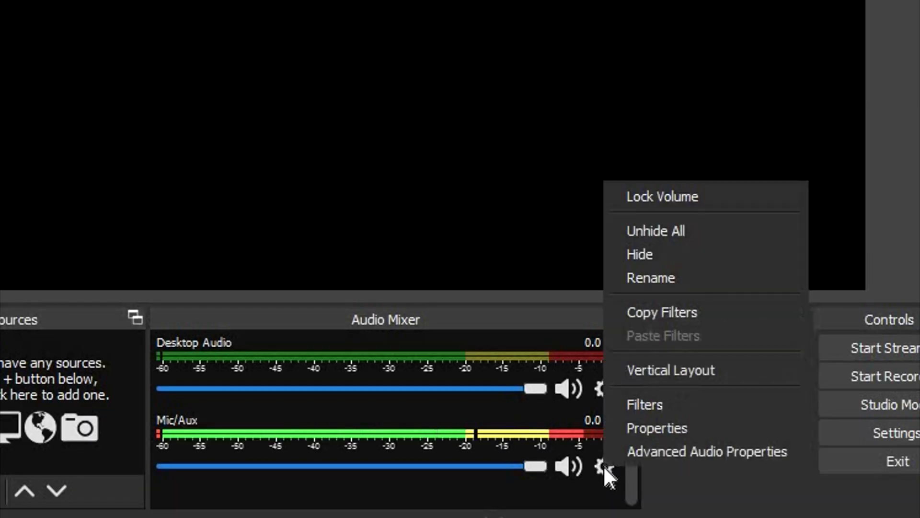
left_click(646, 406)
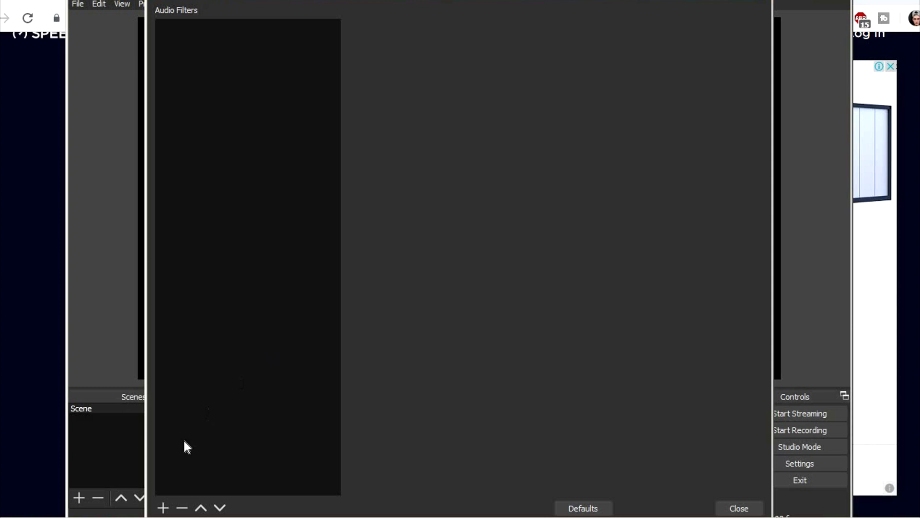
left_click(163, 508)
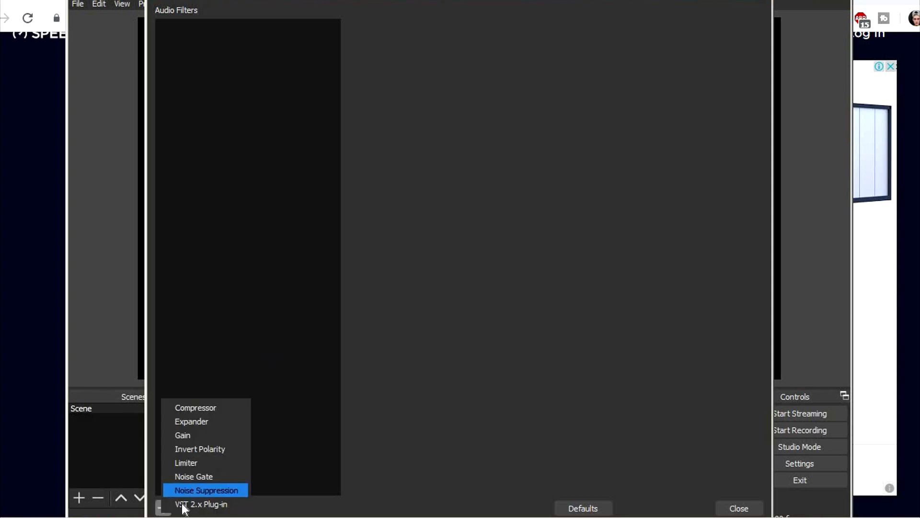
left_click(160, 512)
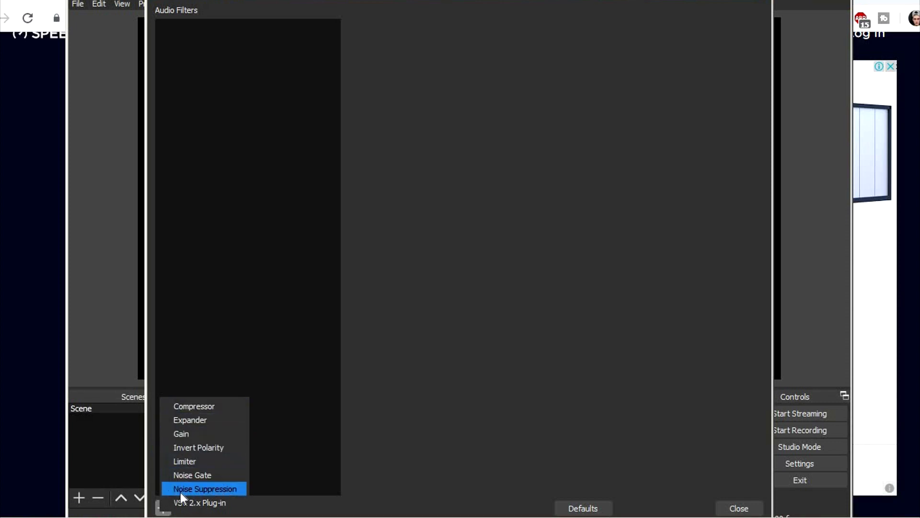
left_click(208, 488)
left_click(426, 283)
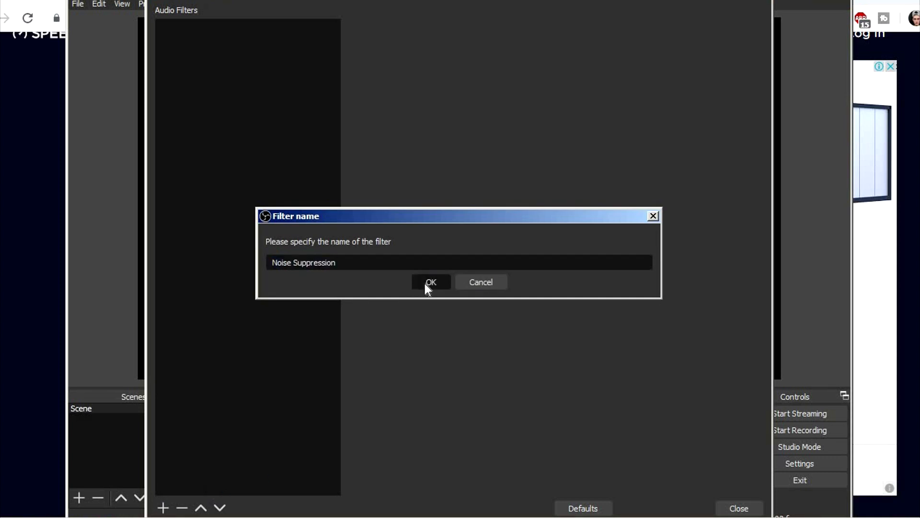
mouse_move(563, 28)
left_mouse_down()
mouse_move(701, 28)
mouse_move(445, 34)
mouse_move(579, 30)
left_mouse_up()
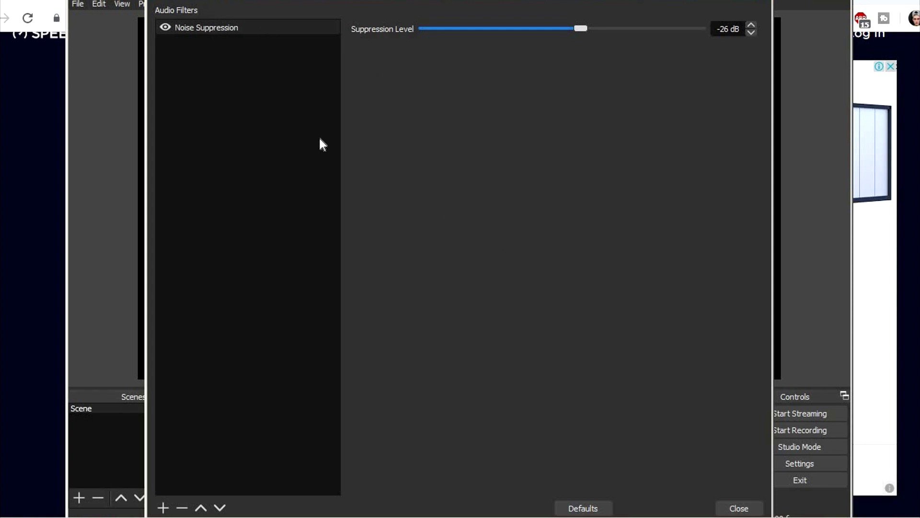
- Remove the Noise Suppression filter from the Mic/Aux audio and close the filters window
right_click(206, 30)
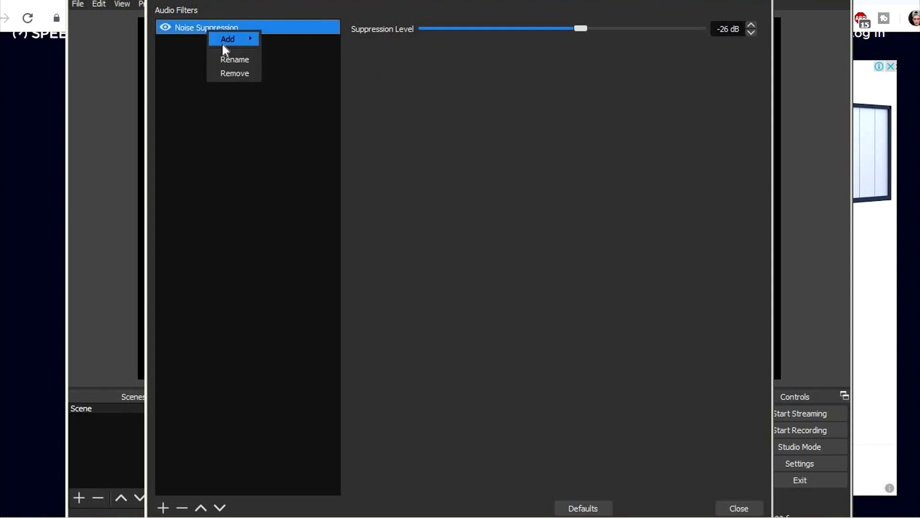
left_click(234, 73)
left_click(508, 277)
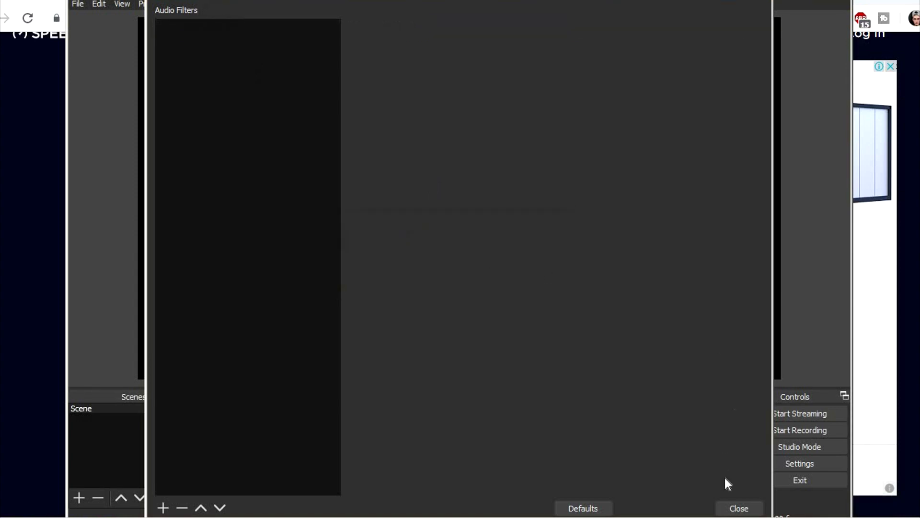
left_click(163, 508)
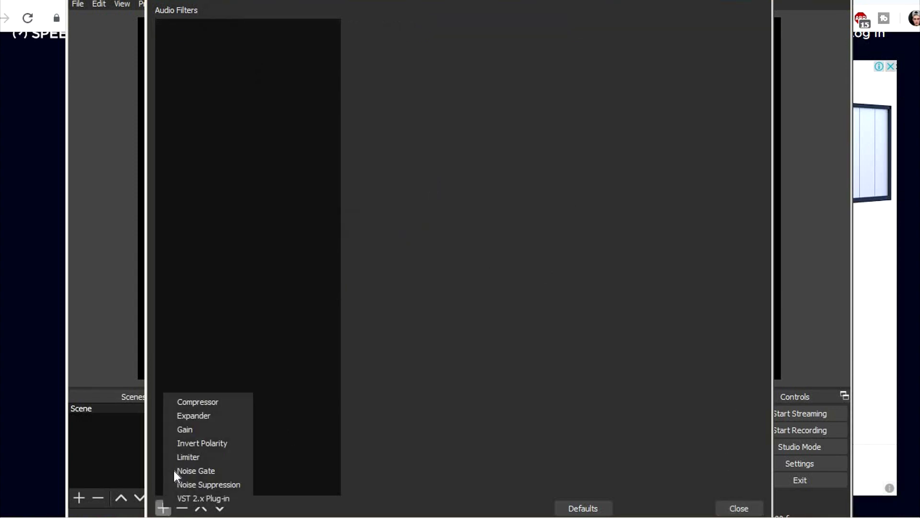
left_click(292, 290)
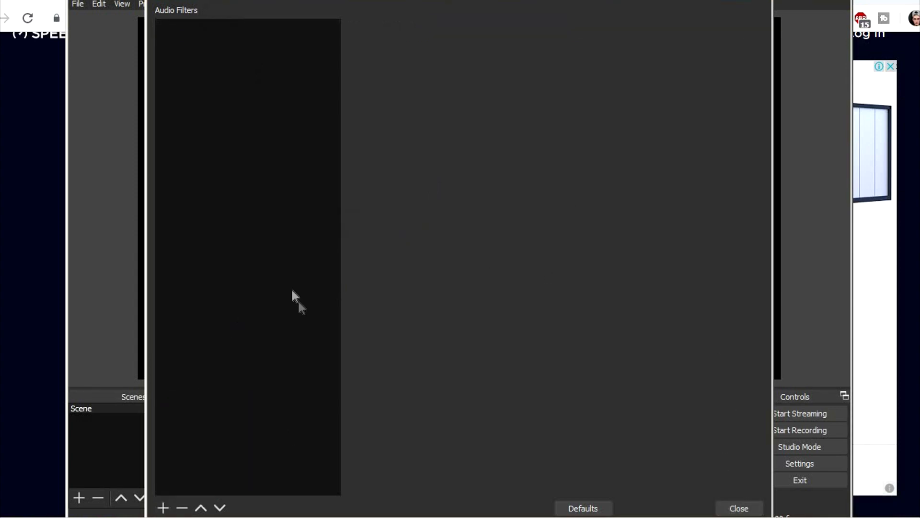
left_click(746, 509)
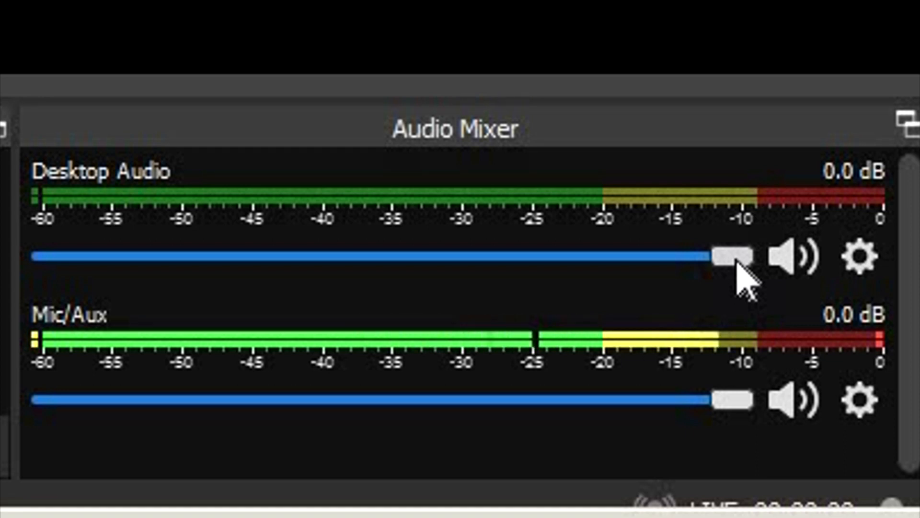
- Lower the Desktop Audio volume in the mixer to about -37.4 dB
left_click_drag(744, 261, 270, 261)
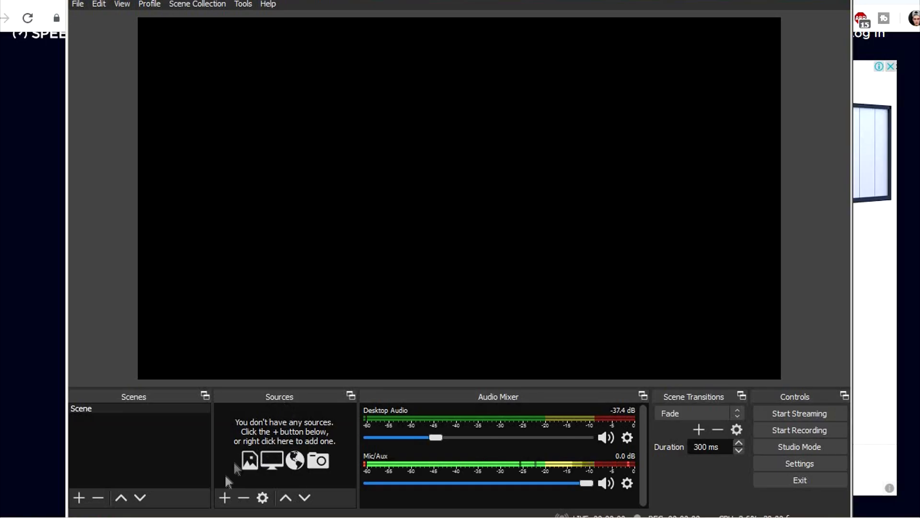
- Add a Display Capture source for Display 1 (Primary Monitor) and scale it to fit the canvas
left_click(226, 498)
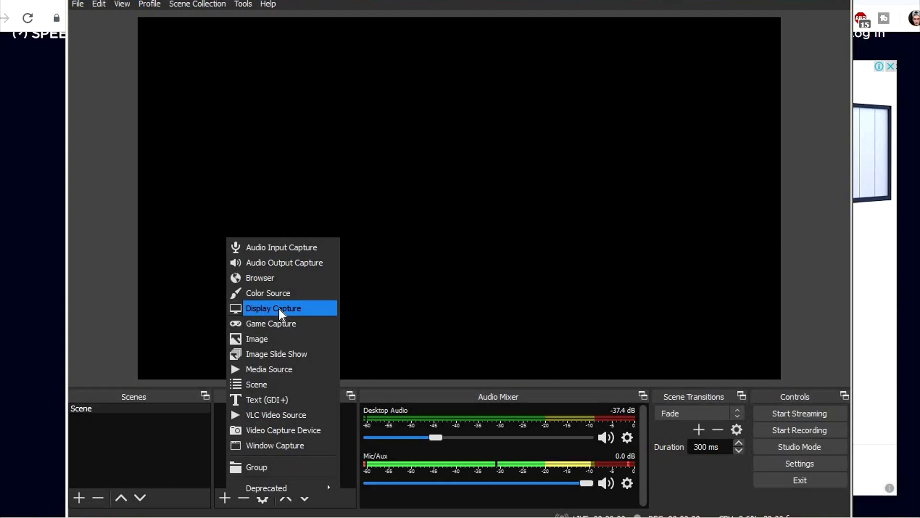
left_click(279, 308)
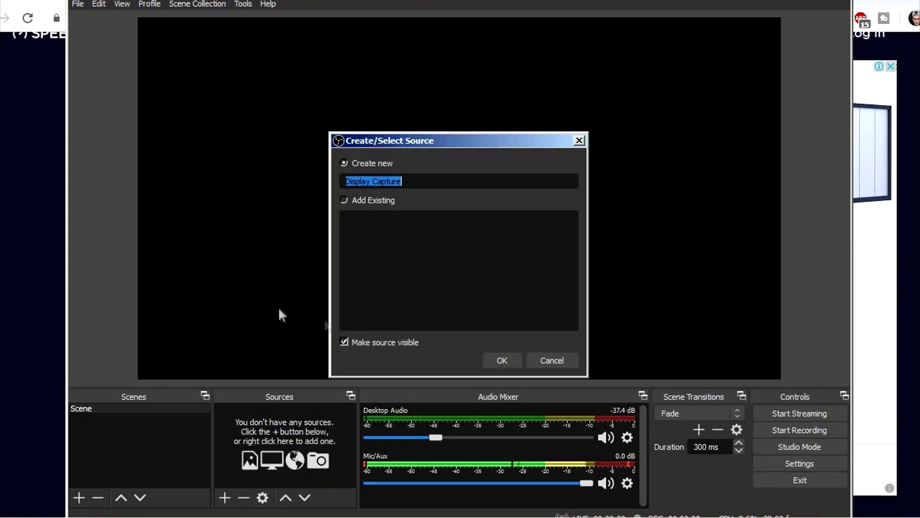
left_click(493, 360)
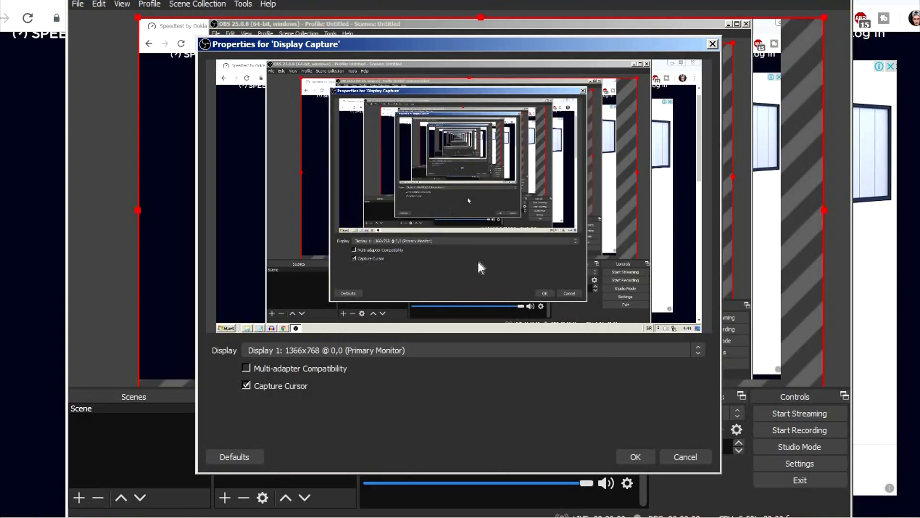
left_click(635, 456)
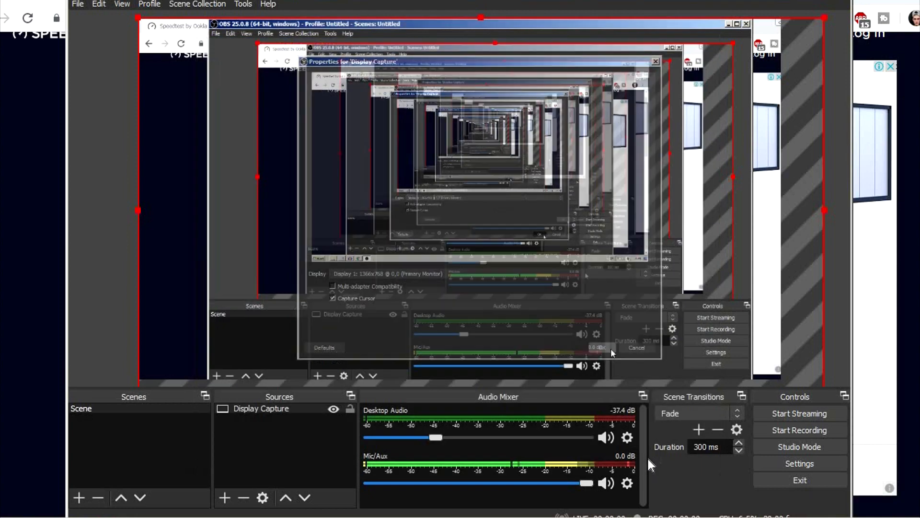
left_click_drag(824, 207, 794, 187)
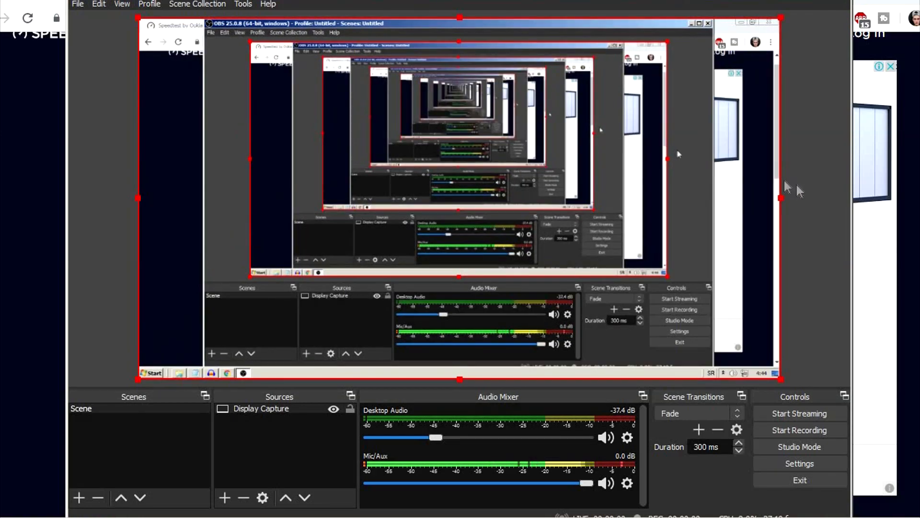
left_click(801, 242)
- Add a Video Capture Device source using HD Pro Webcam C920 as its device
left_click(227, 497)
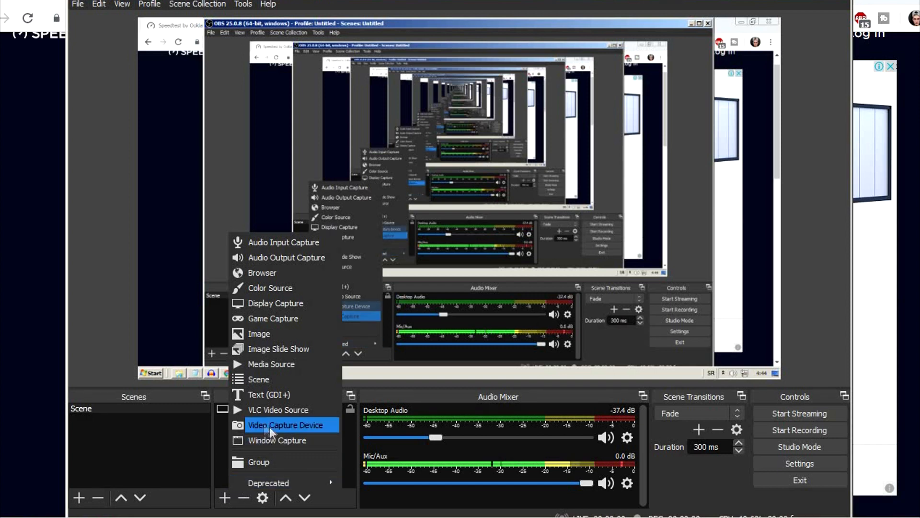
left_click(303, 424)
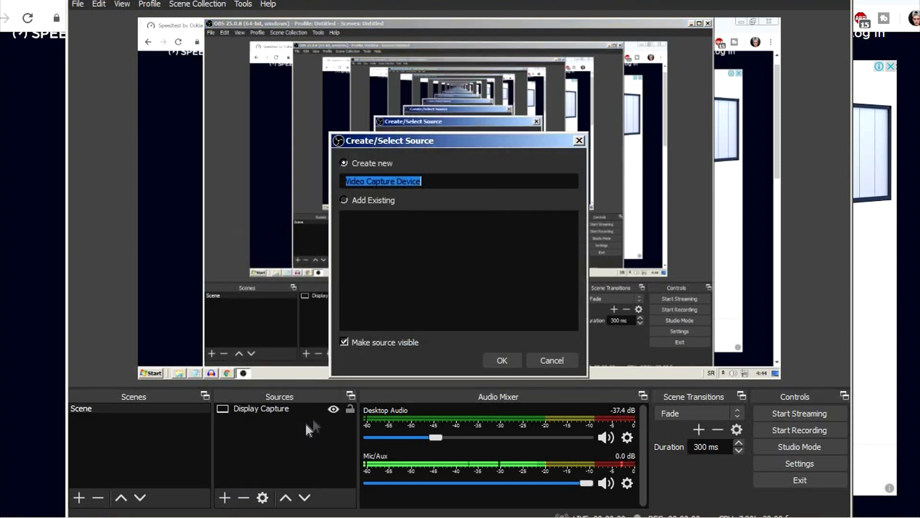
left_click(491, 359)
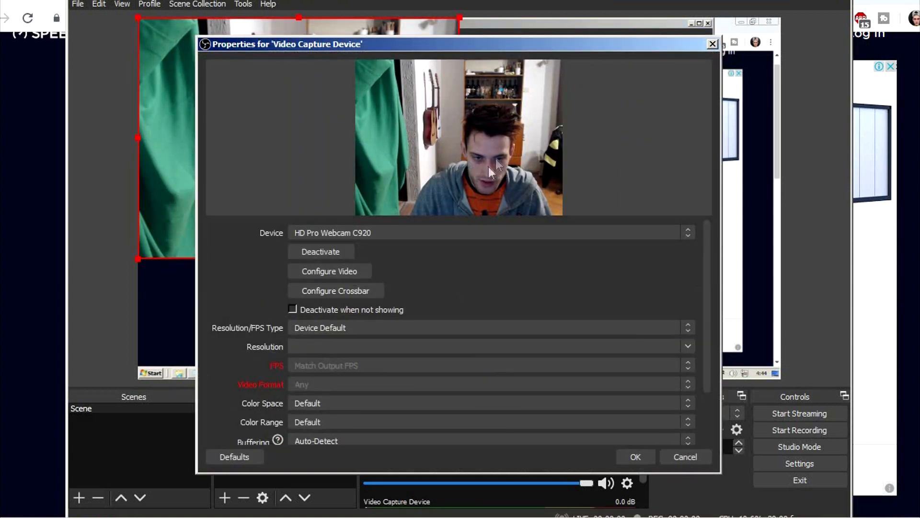
left_click(356, 233)
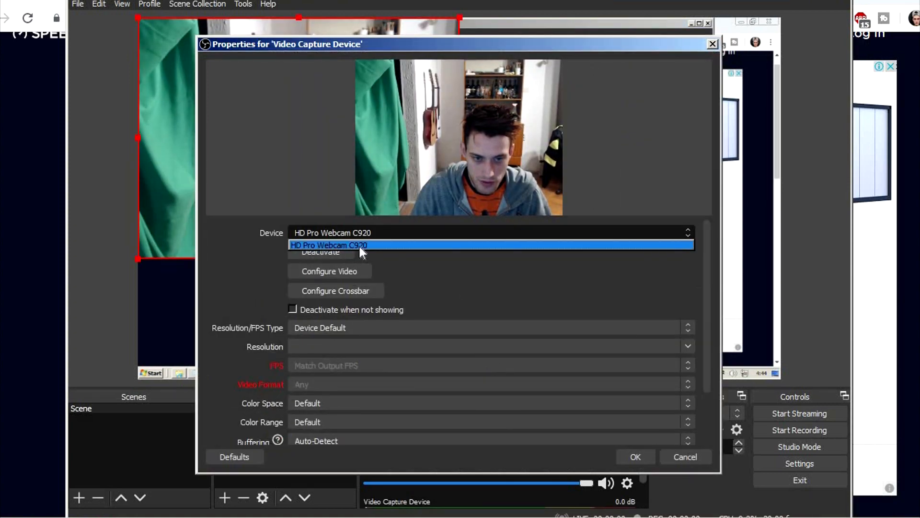
left_click(360, 245)
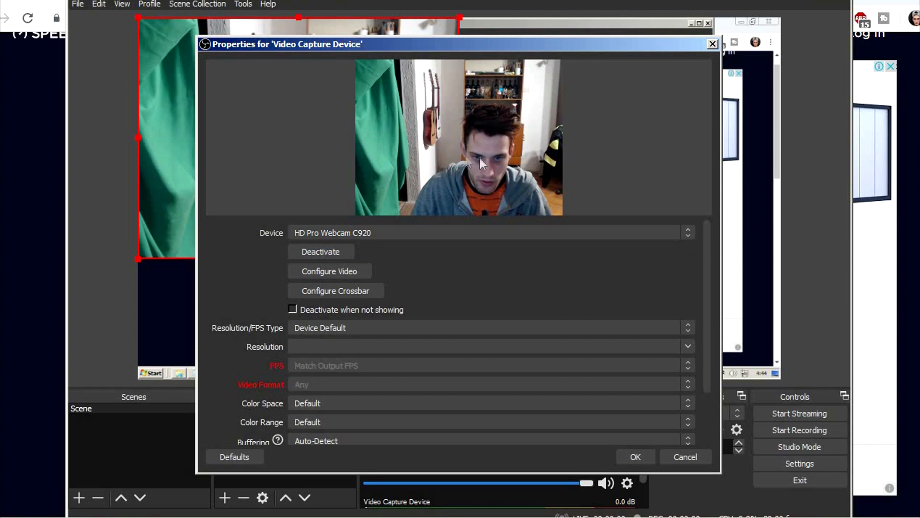
- Set the webcam's Resolution/FPS Type to Custom, with resolution 800x600 and video format YUY2
scroll(439, 271, "down", 2)
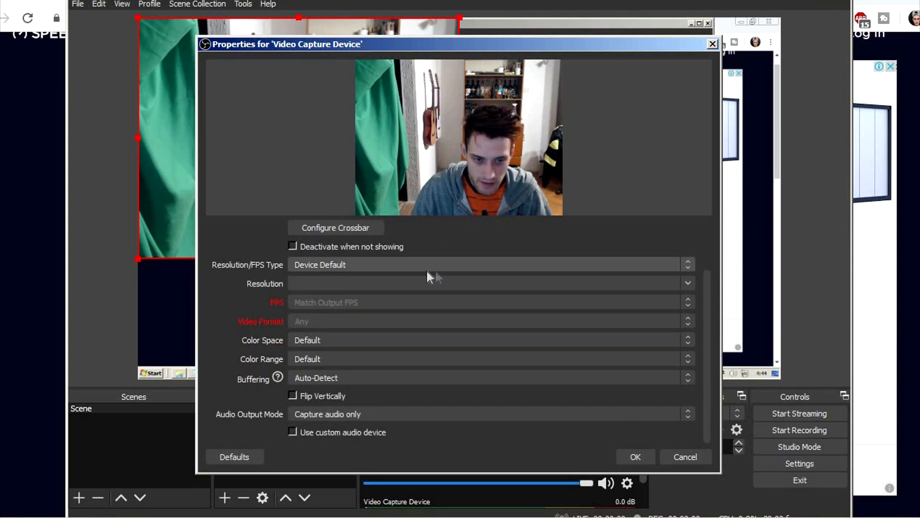
left_click(321, 266)
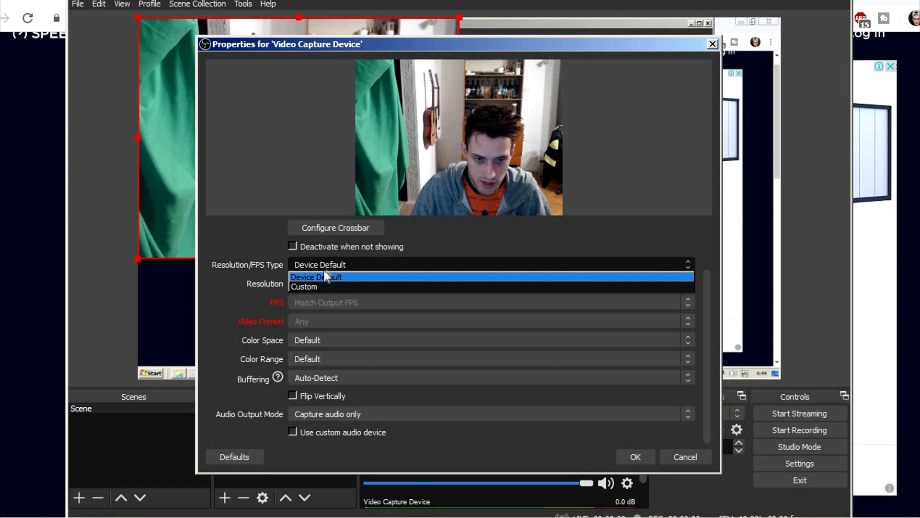
left_click(304, 286)
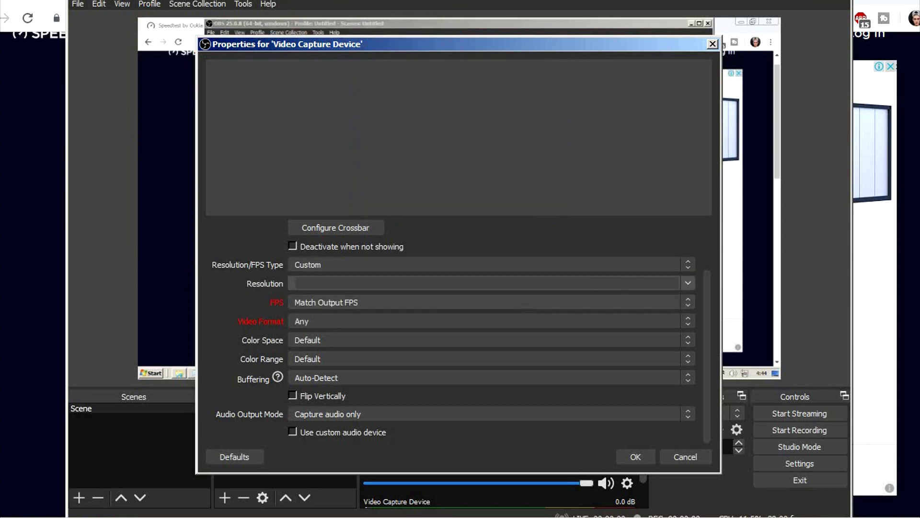
left_click(681, 287)
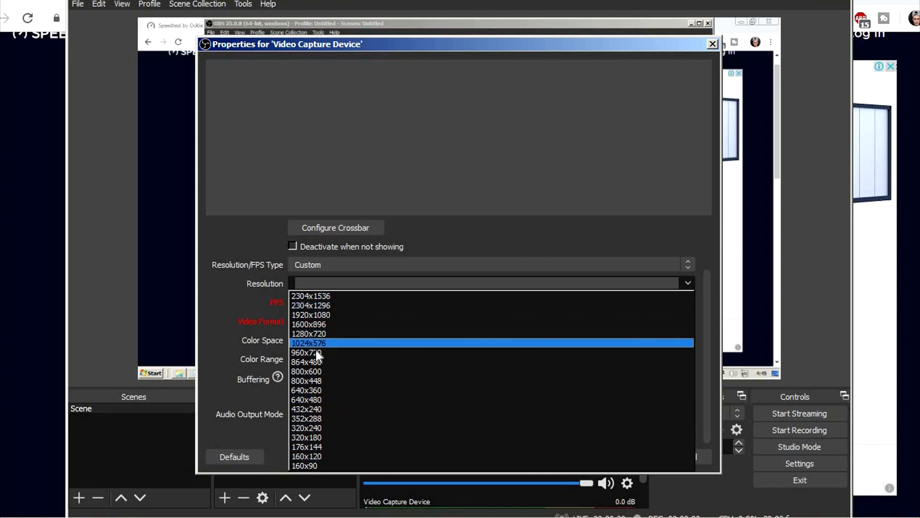
left_click(312, 370)
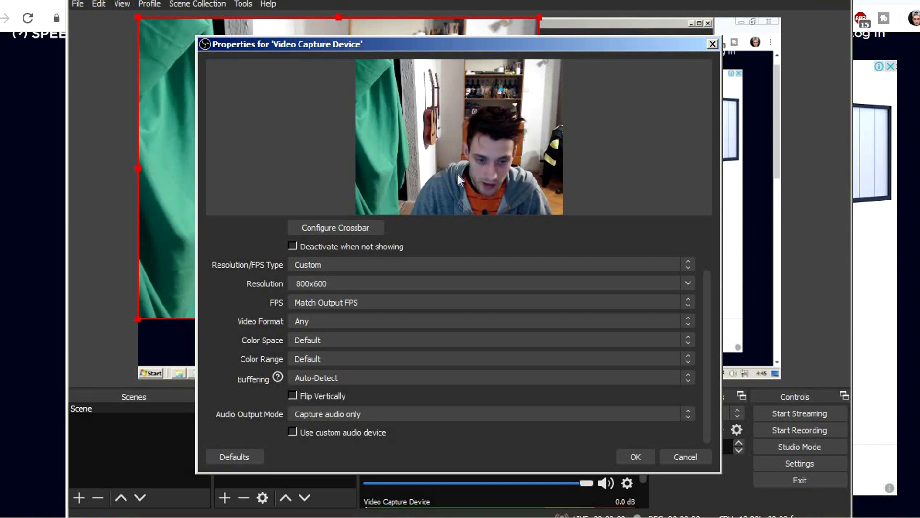
left_click(306, 323)
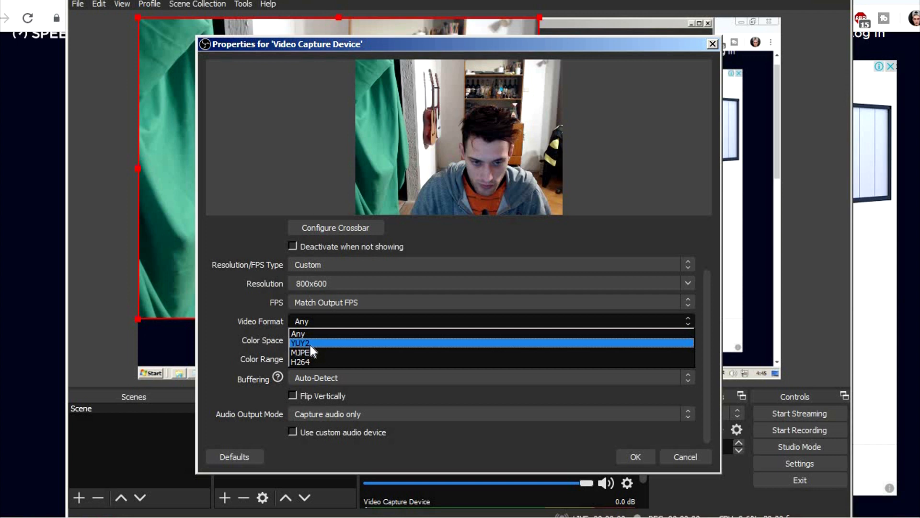
left_click(315, 341)
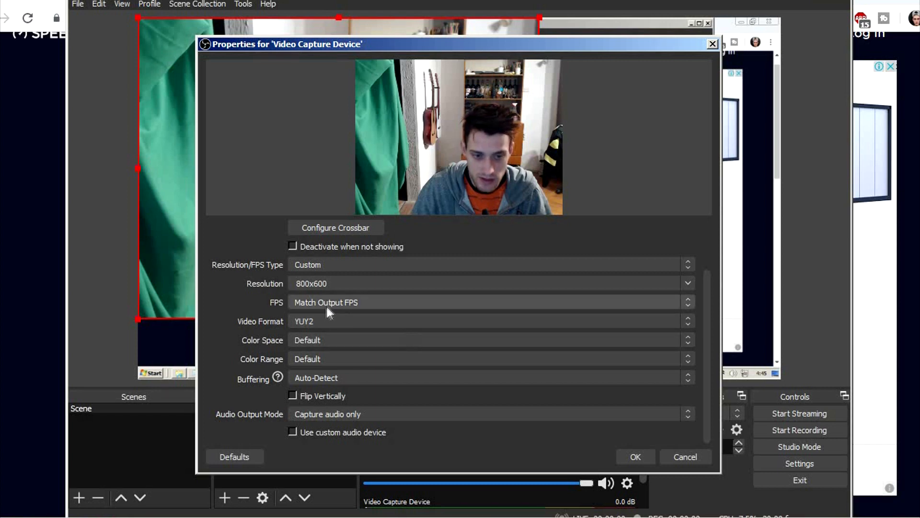
- Keep YUY2 as the webcam's video format and confirm the Video Capture Device properties
left_click(307, 324)
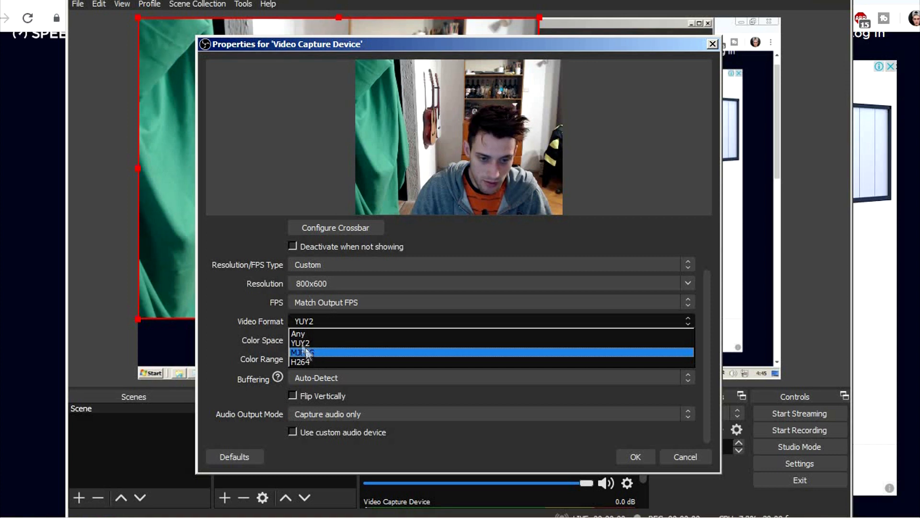
left_click(301, 343)
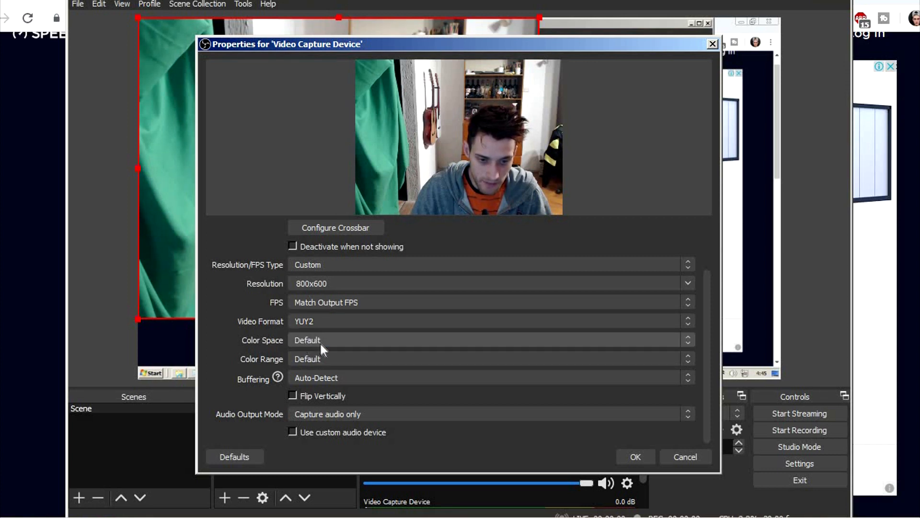
left_click(636, 457)
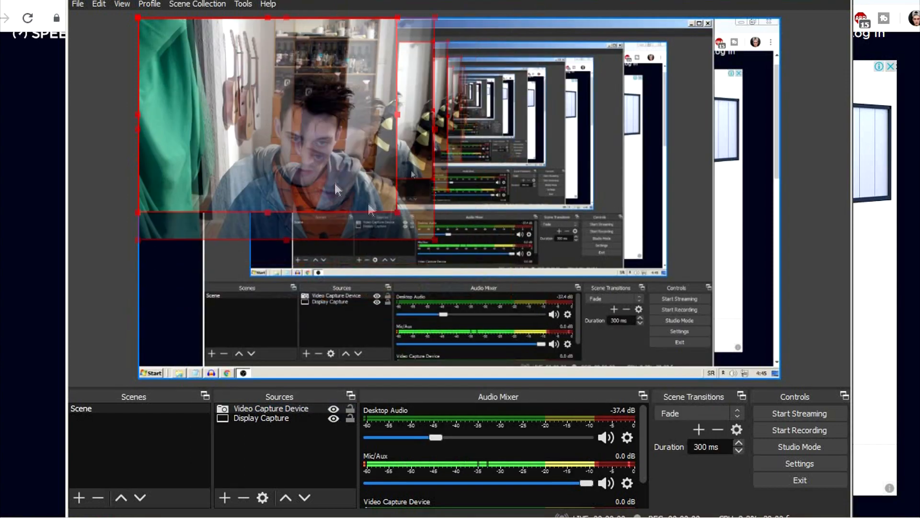
- Shrink the webcam source and place it in the lower-left corner of the canvas over the display capture
left_click_drag(397, 212, 273, 119)
left_click_drag(236, 88, 223, 357)
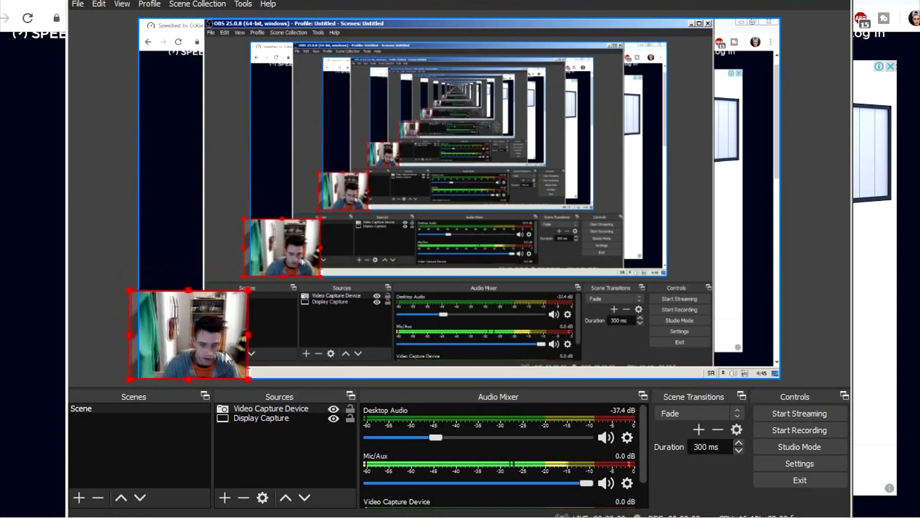
left_click(109, 232)
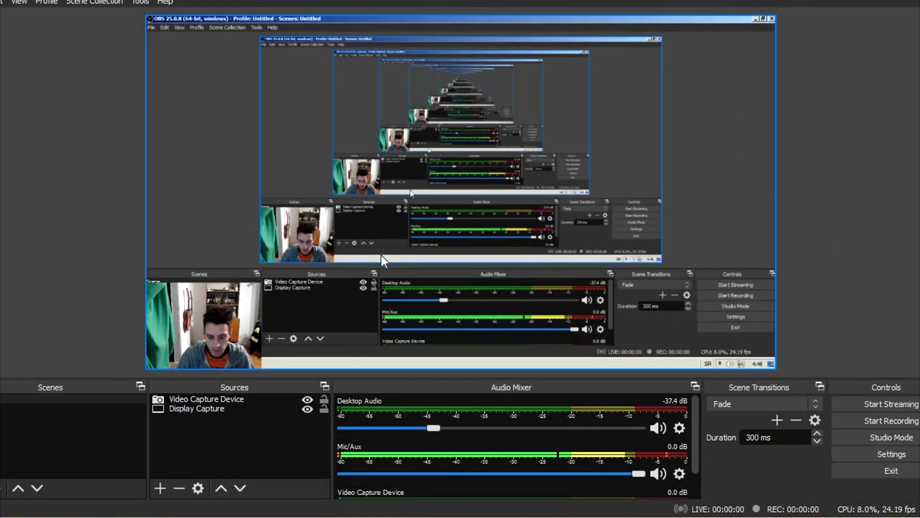
- Add a new Game Capture source to the scene
left_click(185, 450)
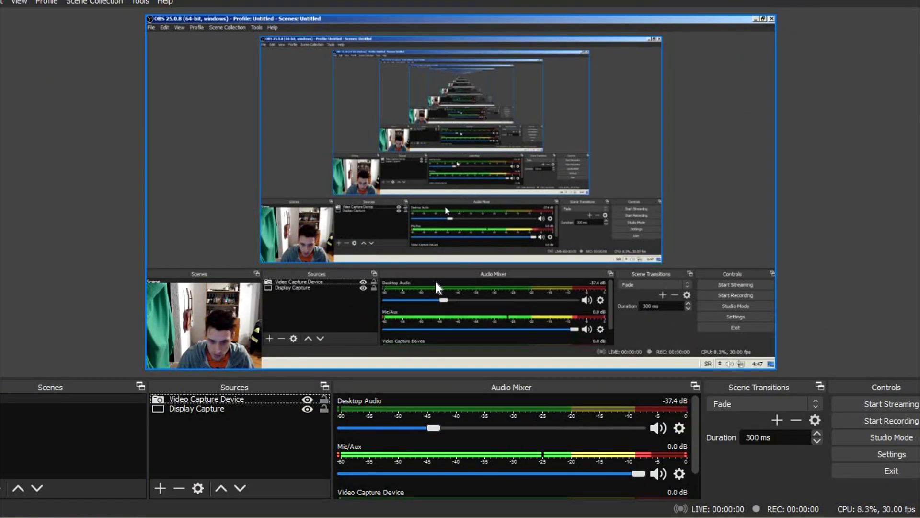
left_click(161, 488)
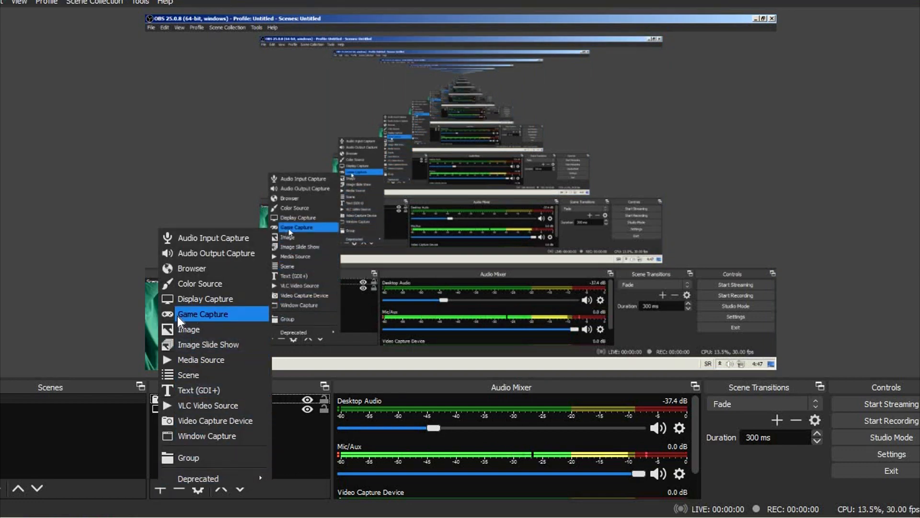
left_click(222, 313)
left_click(496, 353)
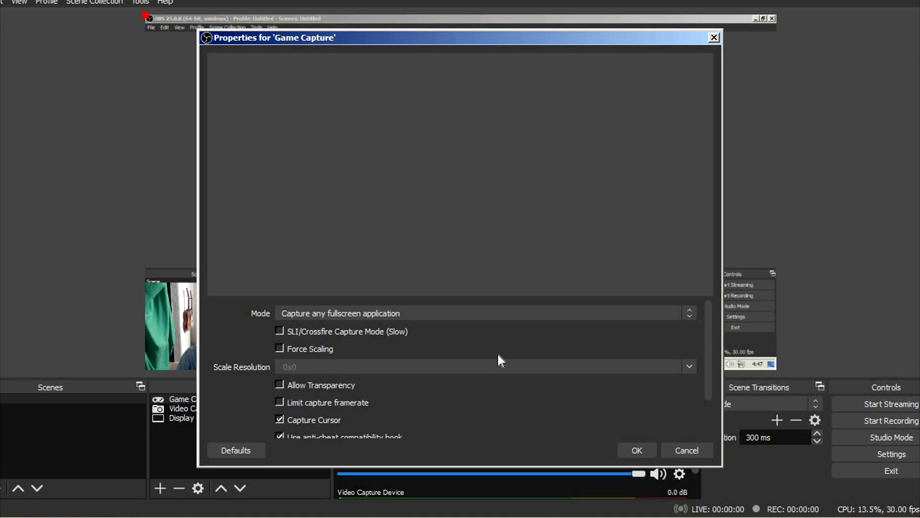
- Set the Game Capture mode to Capture specific window with [audacity.exe]: Audacity as its window, and confirm the properties
left_click(347, 313)
left_click(343, 335)
left_click(316, 283)
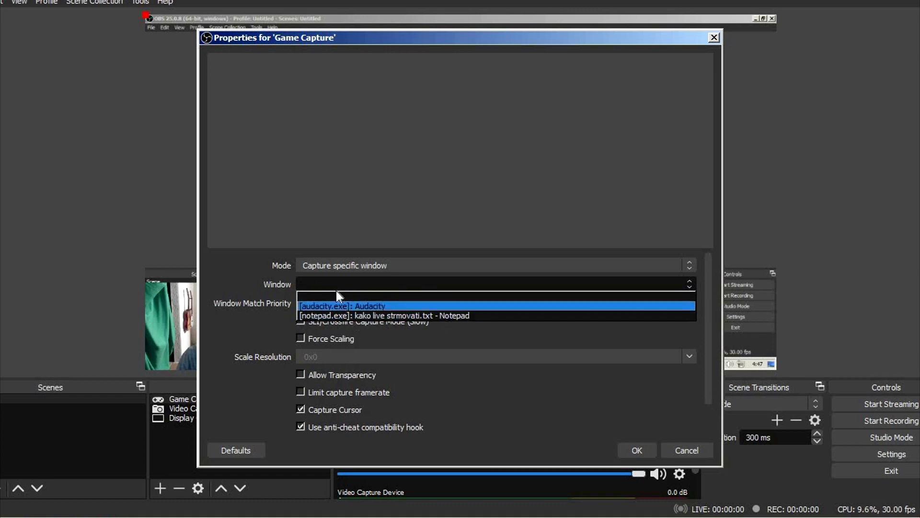
left_click(357, 302)
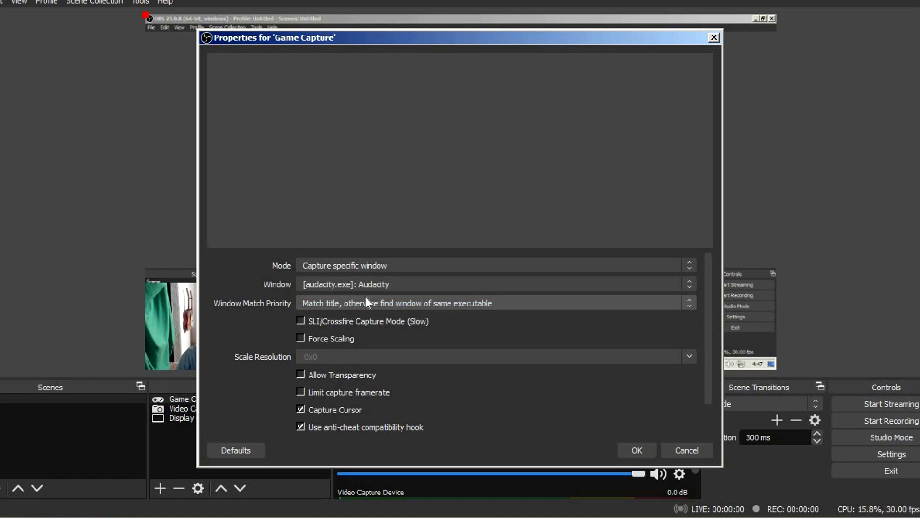
left_click(637, 451)
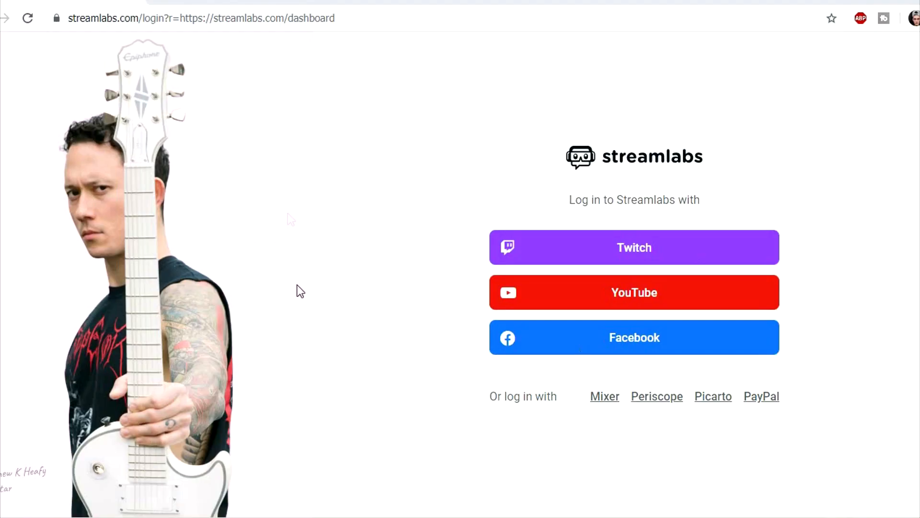
- Log in to Streamlabs with YouTube in the browser and open the Alert Box page at its widget URL section
left_click(573, 300)
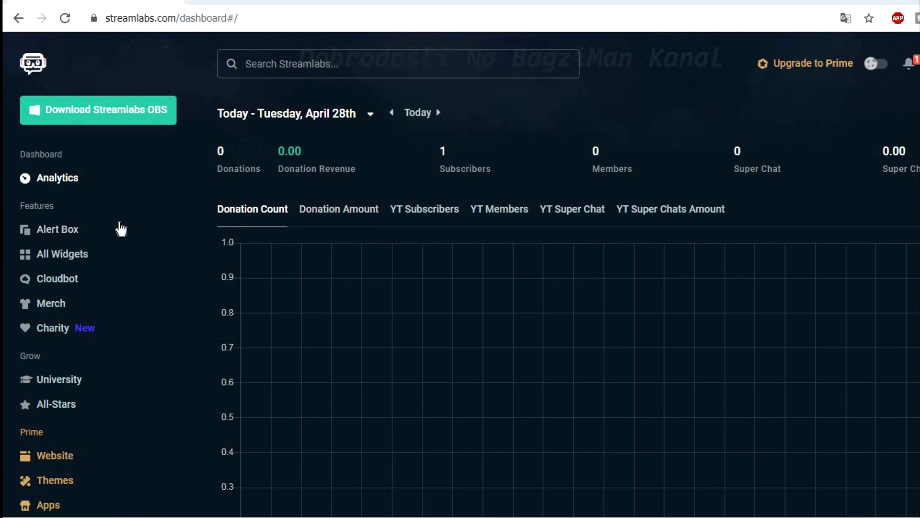
left_click(59, 236)
scroll(354, 219, "down", 5)
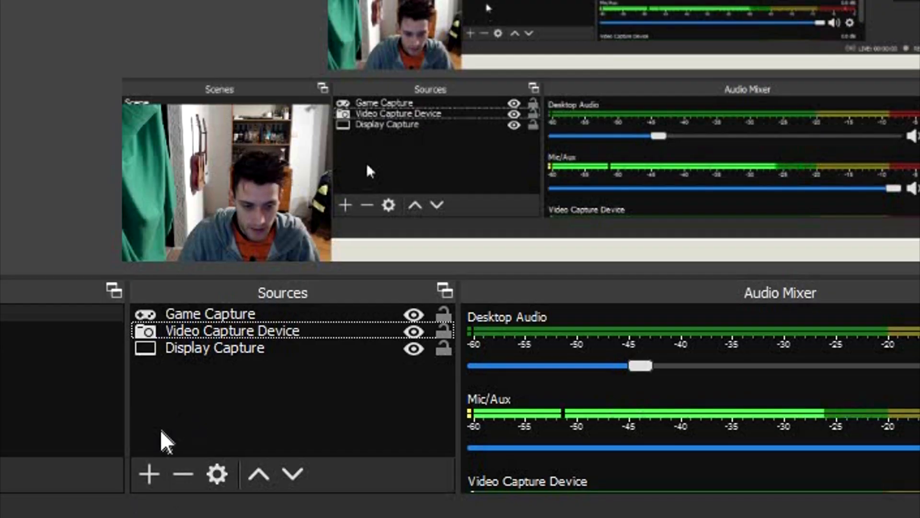
- Switch to OBS and add a new Browser source named Notifikacije
left_click(150, 474)
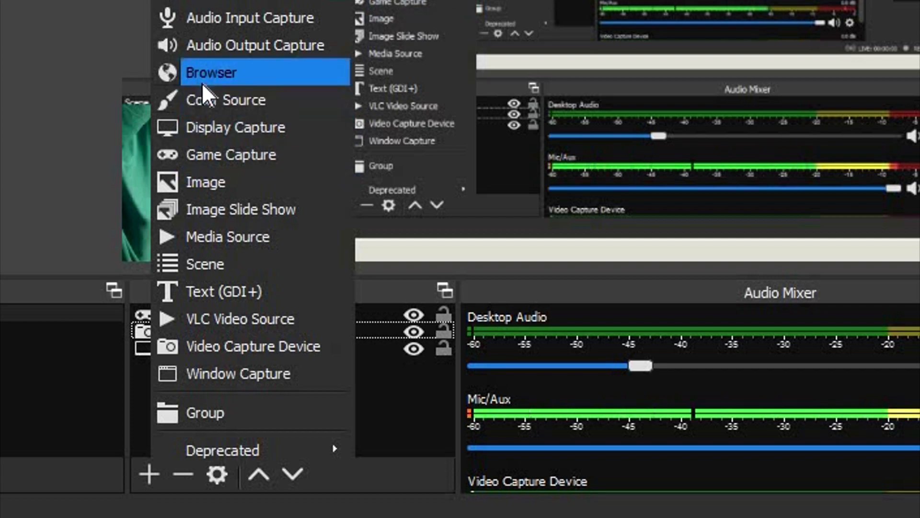
left_click(229, 70)
type("N")
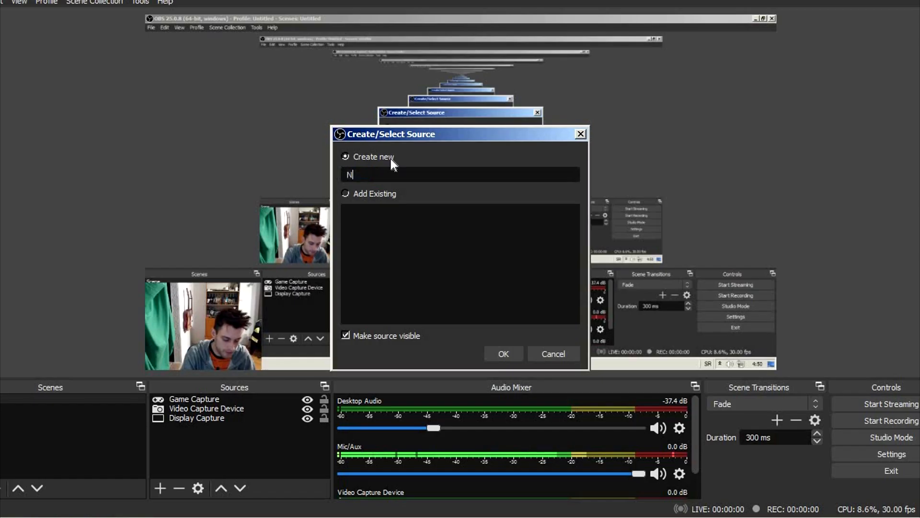
type("otifikacje")
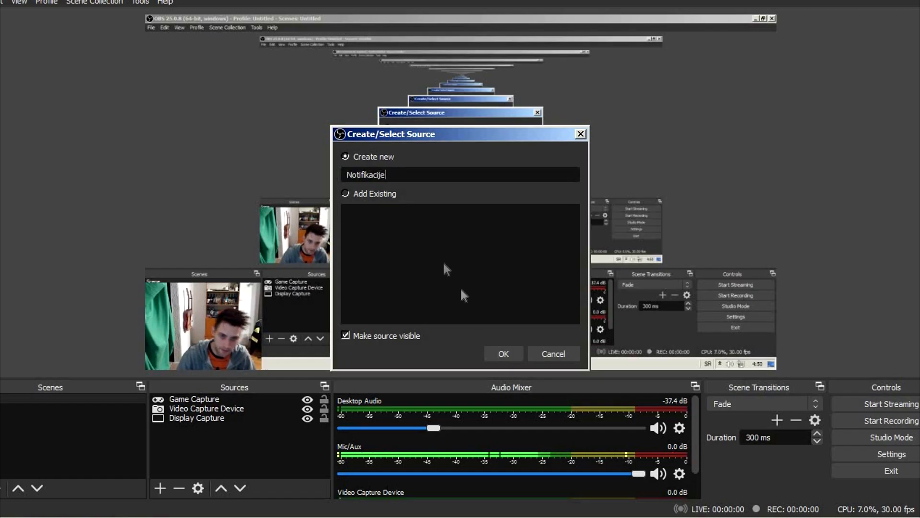
left_click(500, 353)
- Replace the Notifikacije source's default URL with the copied Streamlabs alert box widget URL and confirm the properties
left_click_drag(421, 313, 293, 313)
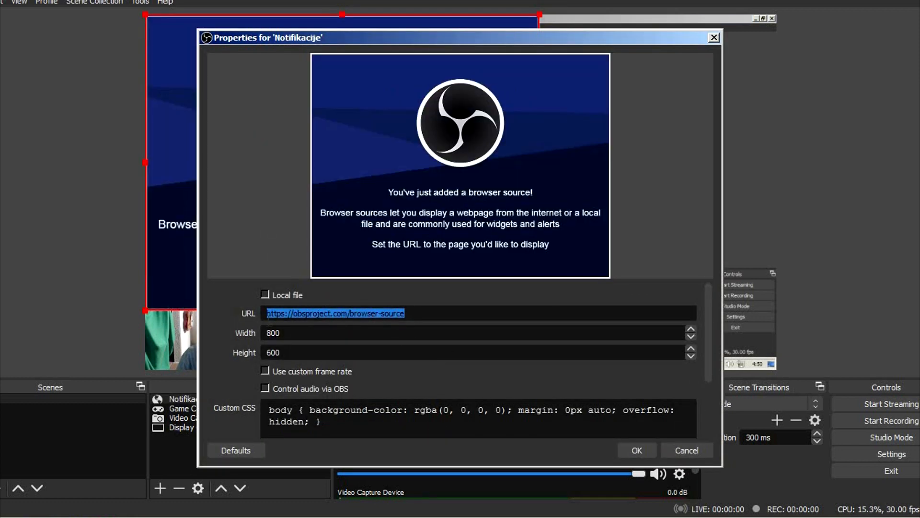
key("BackSpace")
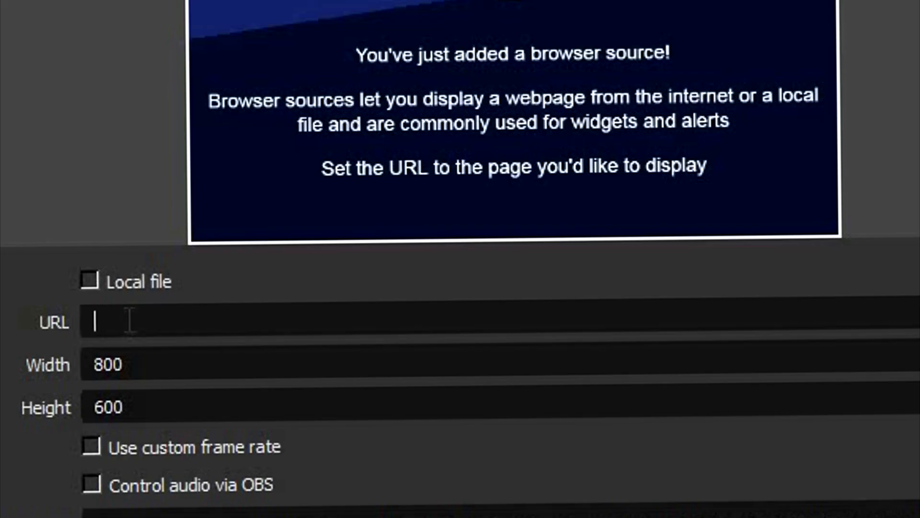
right_click(130, 320)
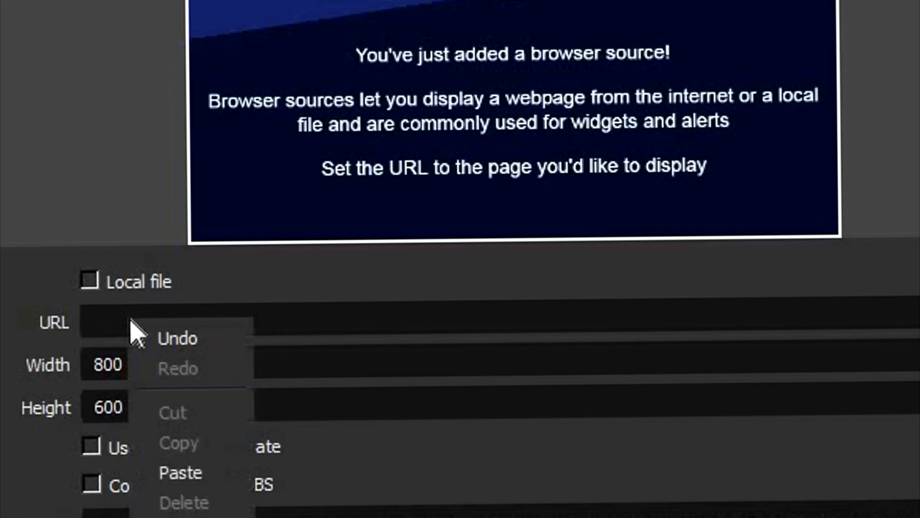
left_click(182, 467)
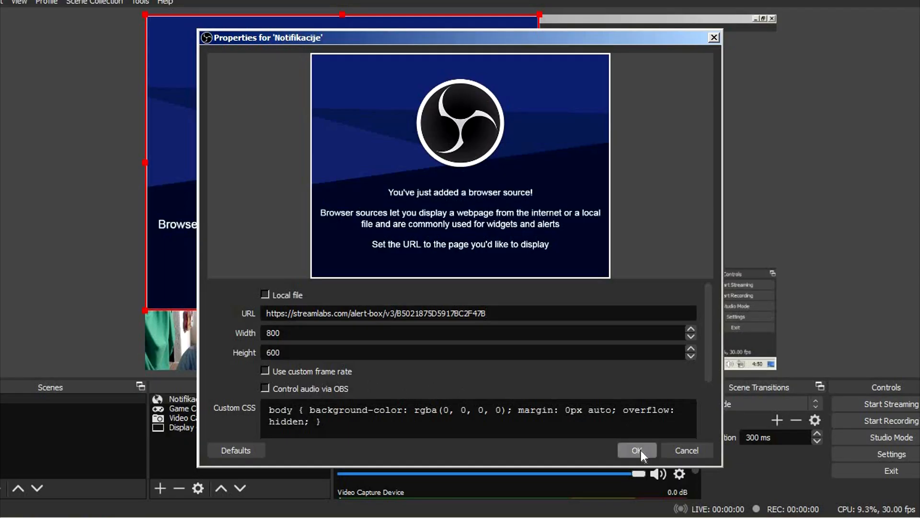
left_click(640, 450)
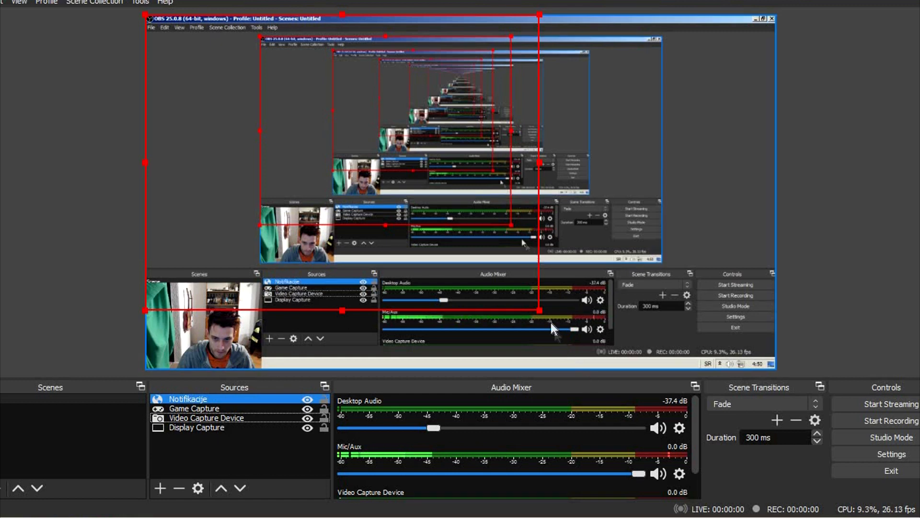
- Move the Notifikacije source to the middle of the canvas and send a test subscriber alert from Streamlabs
left_click_drag(394, 196, 525, 212)
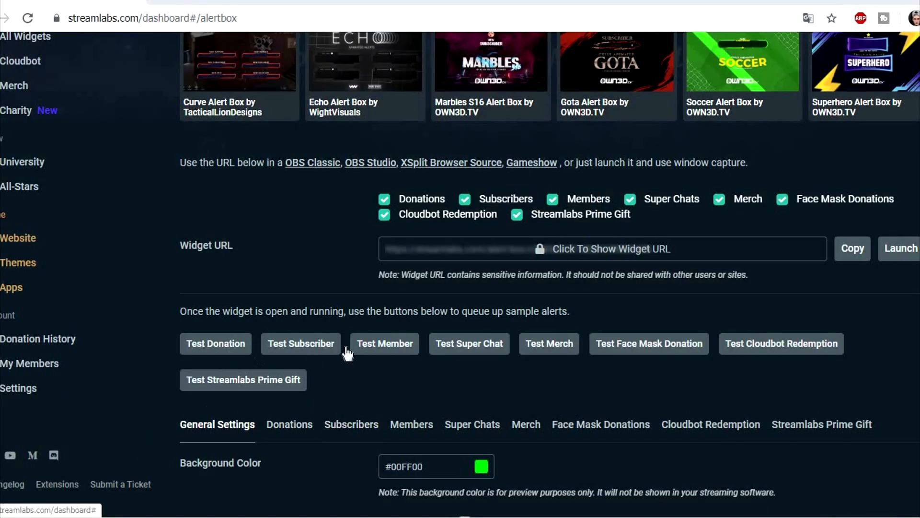
left_click(284, 347)
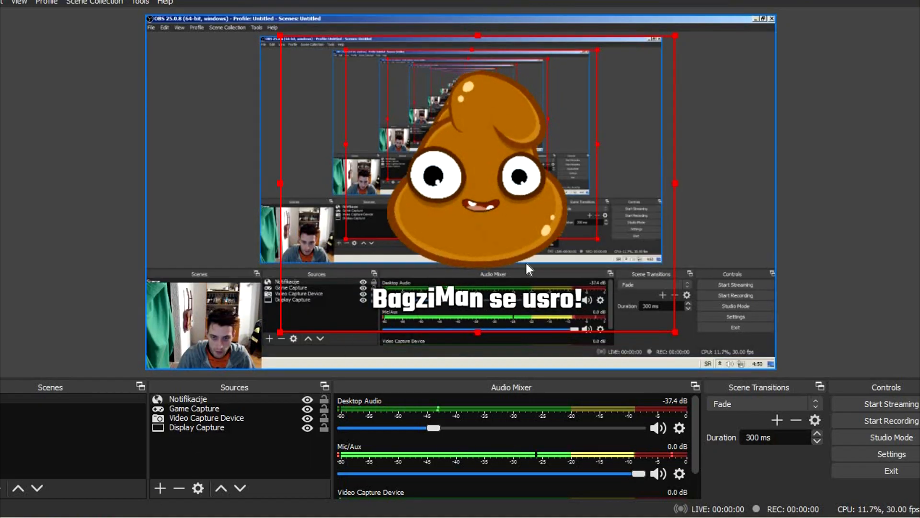
- Resize and reposition the Notifikacije source on the canvas, and send test subscriber and donation alerts from Streamlabs
left_click_drag(674, 331, 378, 141)
left_click_drag(591, 185, 642, 186)
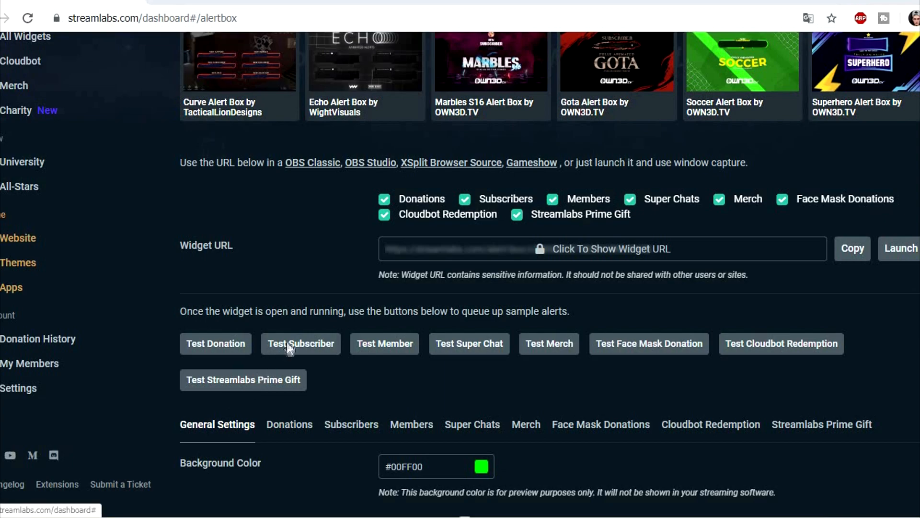
left_click(289, 348)
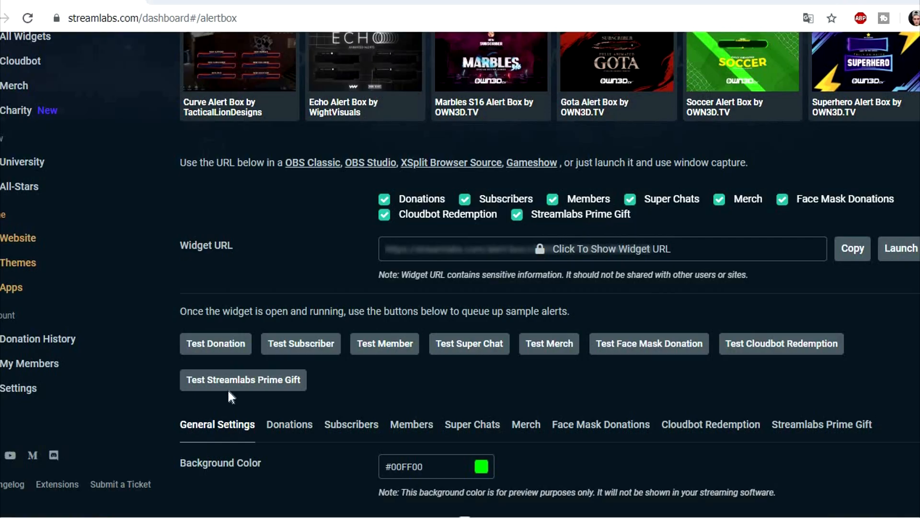
left_click(238, 349)
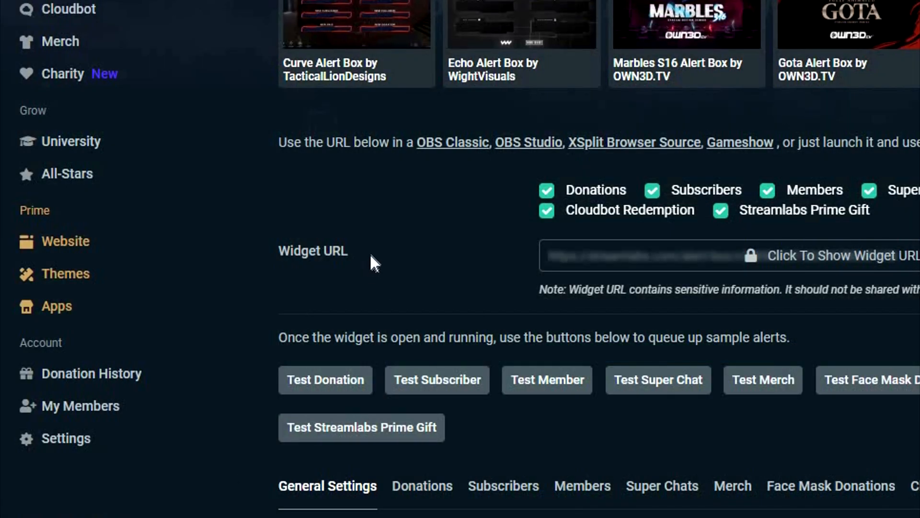
- Open the Streamlabs widget gallery and look through the available streaming widgets
scroll(369, 251, "up", 4)
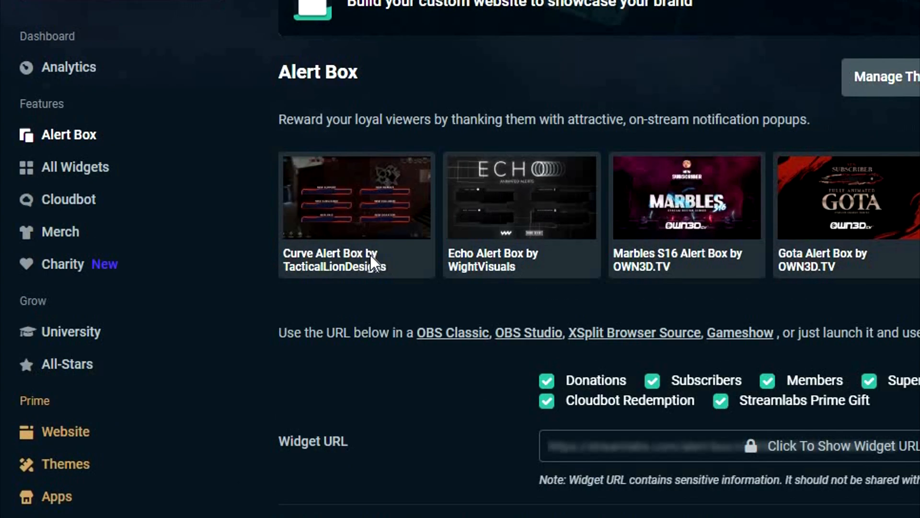
left_click(83, 177)
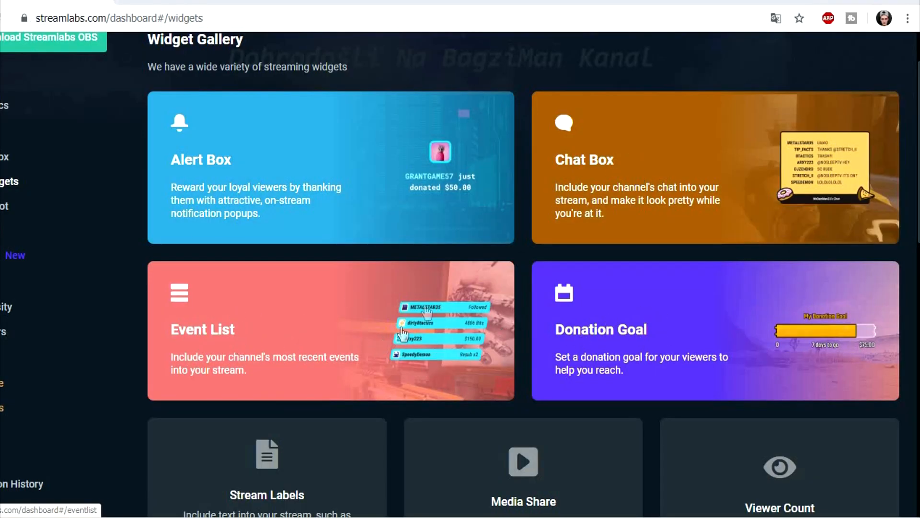
scroll(507, 331, "down", 7)
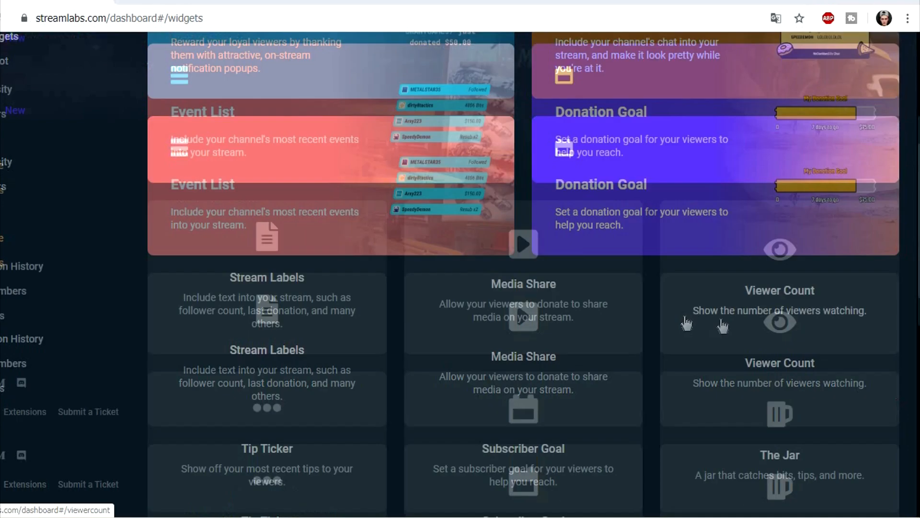
scroll(396, 232, "down", 5)
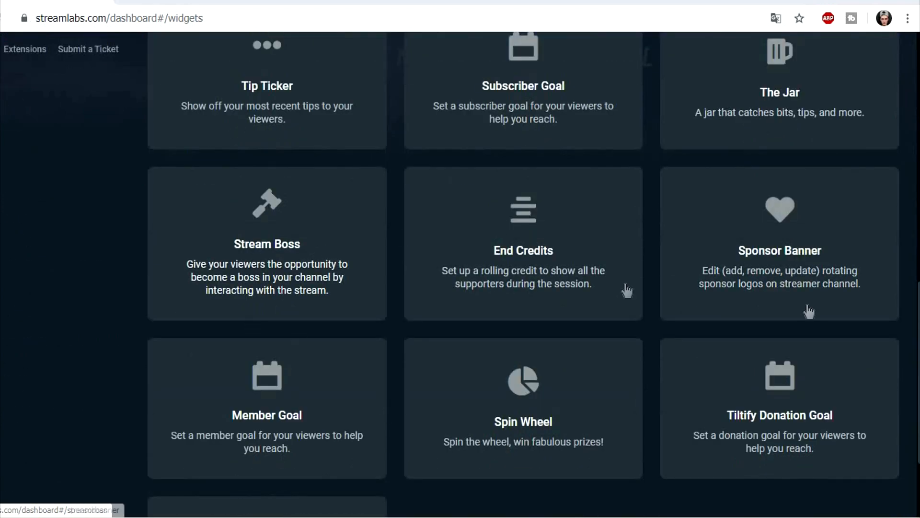
scroll(627, 287, "down", 3)
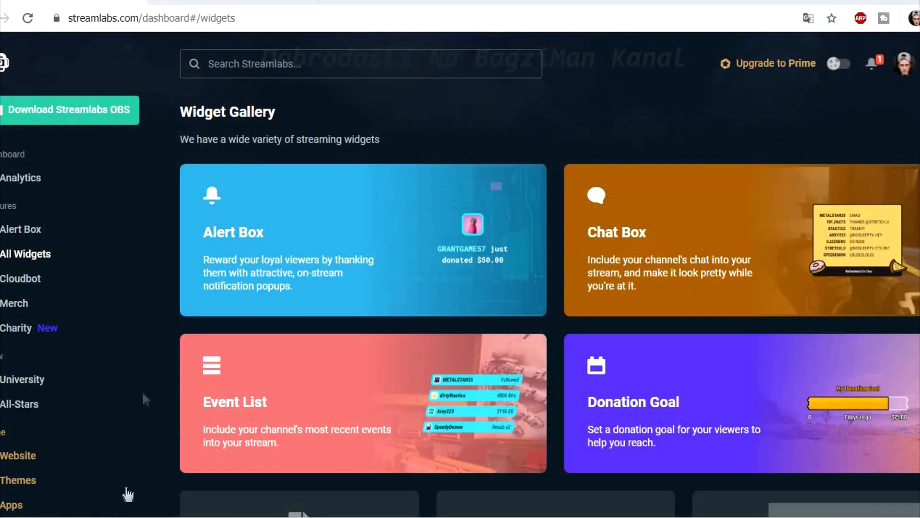
- Switch to the YouTube live dashboard and review the stream's basic info, category, privacy and encoder setup
left_click(205, 2)
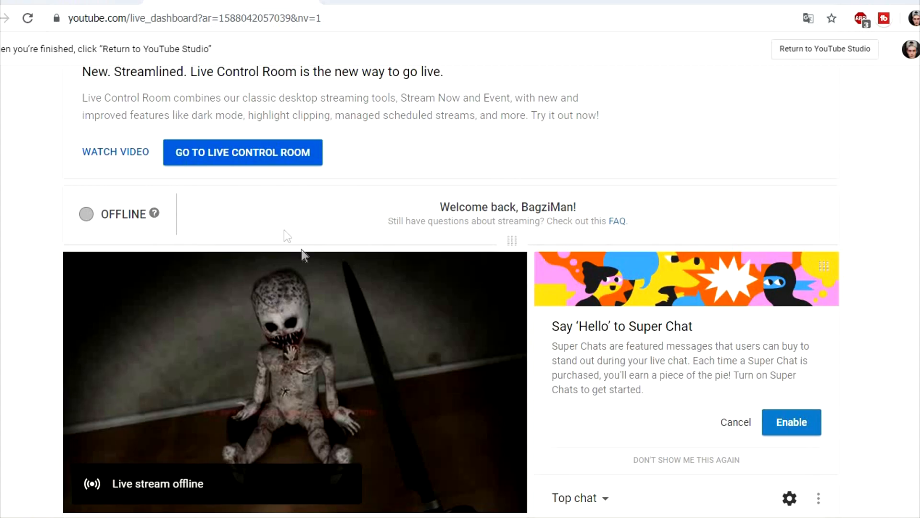
scroll(228, 265, "down", 3)
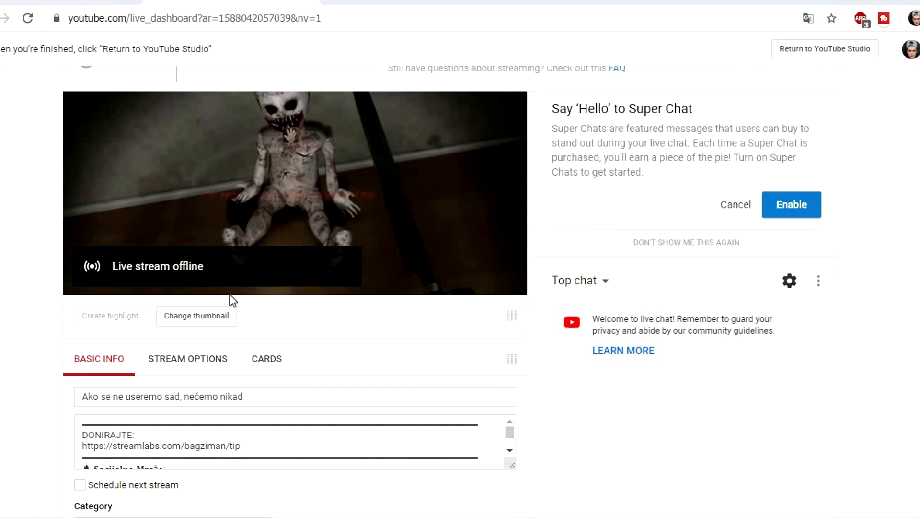
scroll(232, 299, "down", 7)
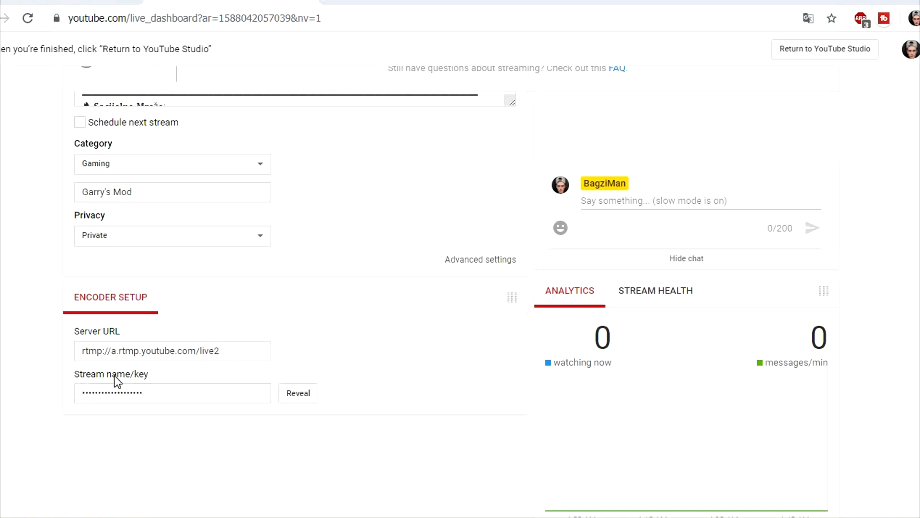
scroll(136, 389, "up", 4)
scroll(157, 259, "down", 3)
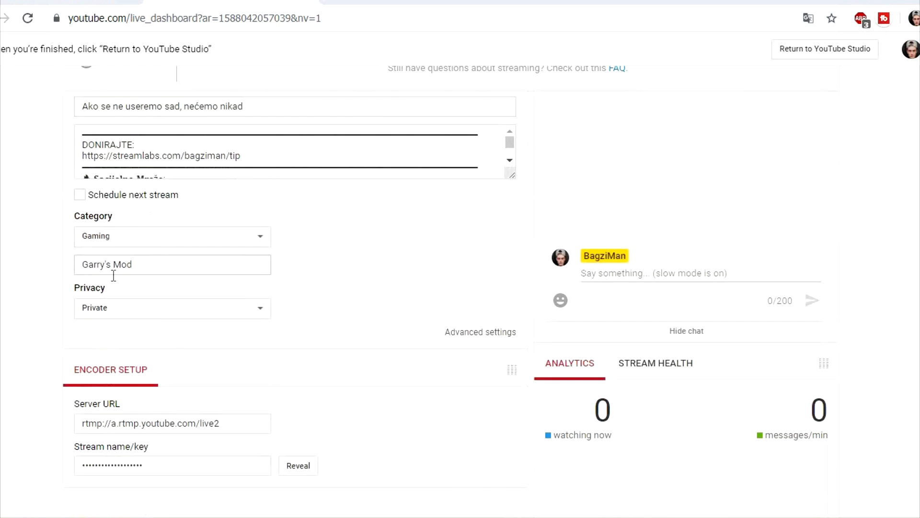
- Try the Public privacy option for the stream and set its privacy to Unlisted
left_click(107, 309)
left_click(105, 325)
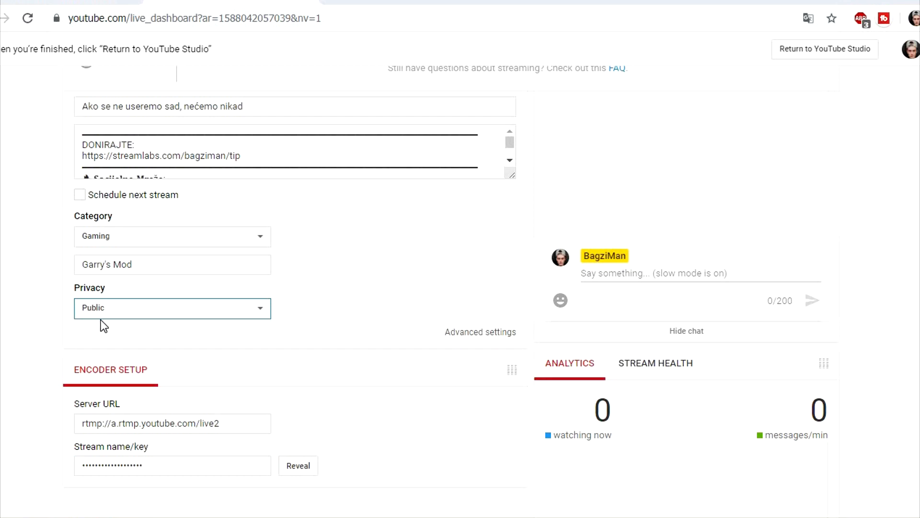
left_click(102, 307)
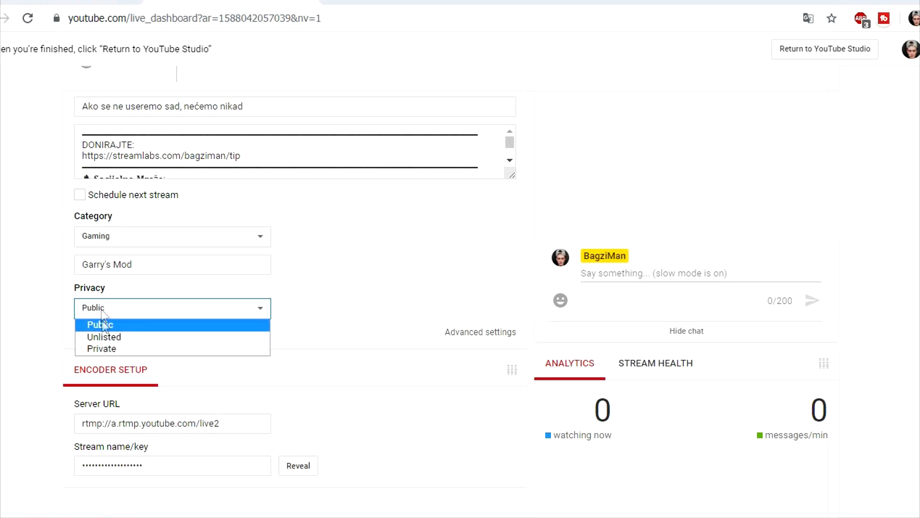
left_click(106, 337)
scroll(147, 340, "up", 2)
- Keep the stream category as Gaming and set the game title to Counter-Strike 1.6
left_click(98, 311)
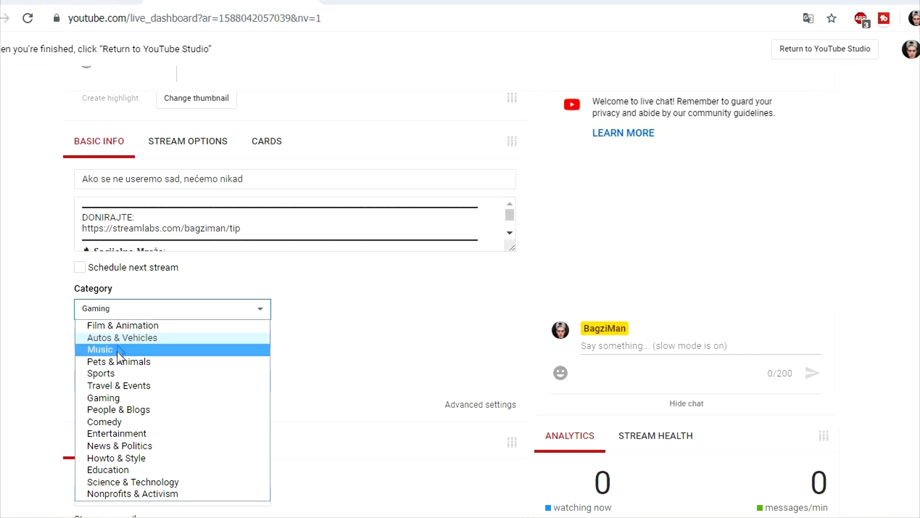
left_click(108, 400)
left_click_drag(144, 335, 76, 336)
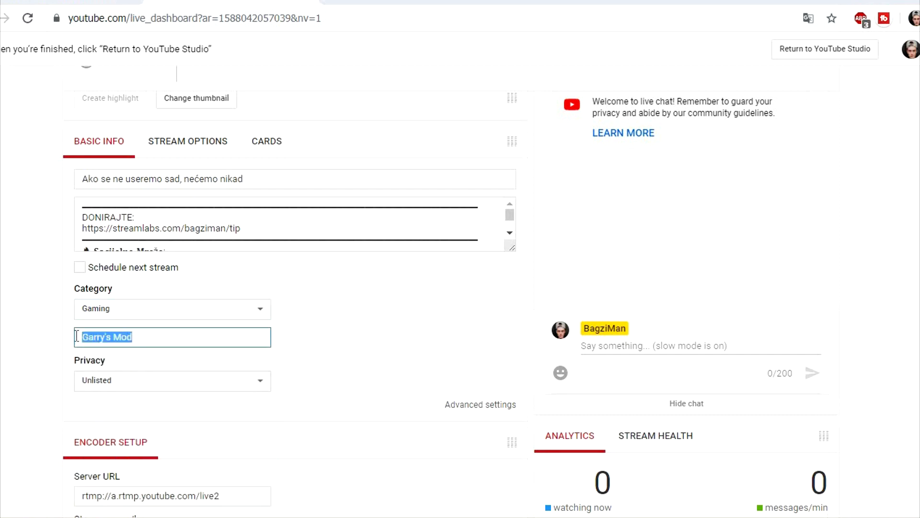
type("counter")
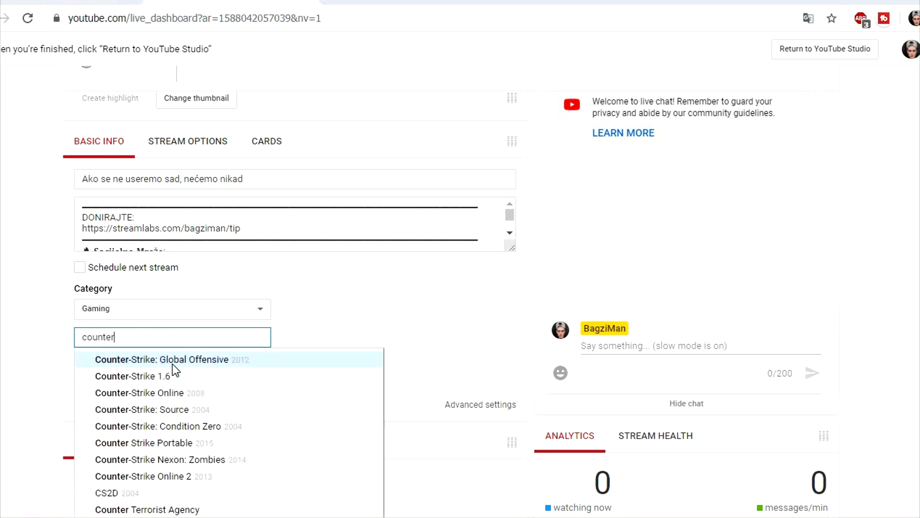
left_click(166, 377)
scroll(302, 300, "up", 2)
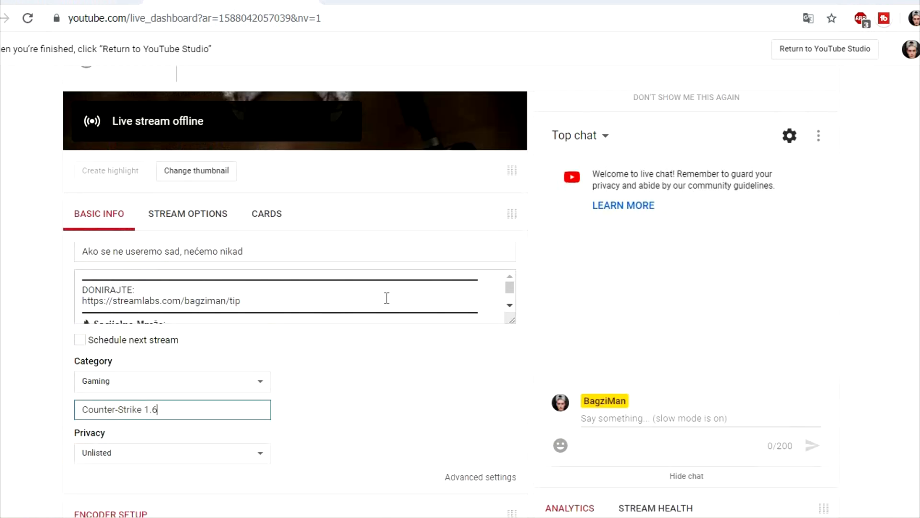
- Enlarge the stream description box and highlight the Streamlabs donation link under DONIRAJTE
left_click_drag(509, 318, 509, 516)
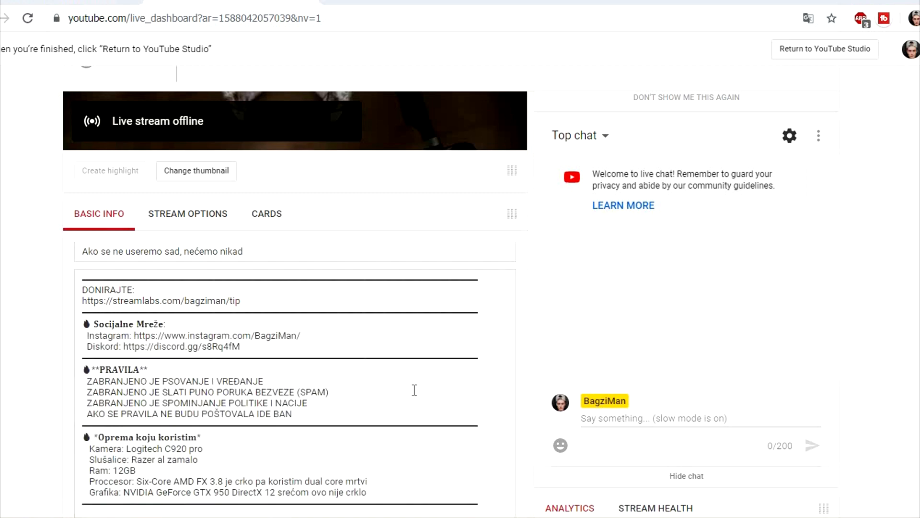
scroll(476, 470, "down", 5)
left_click_drag(511, 319, 508, 402)
scroll(337, 322, "up", 3)
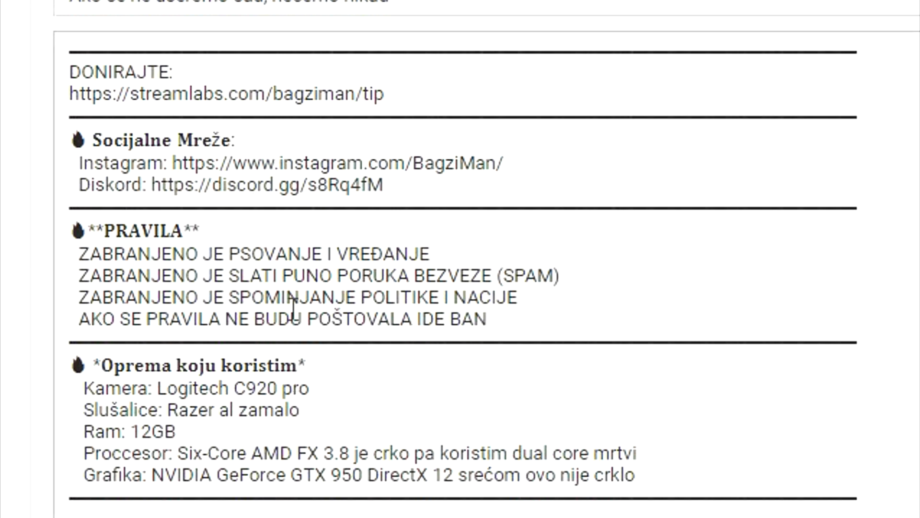
left_click_drag(67, 92, 406, 99)
left_click(405, 98)
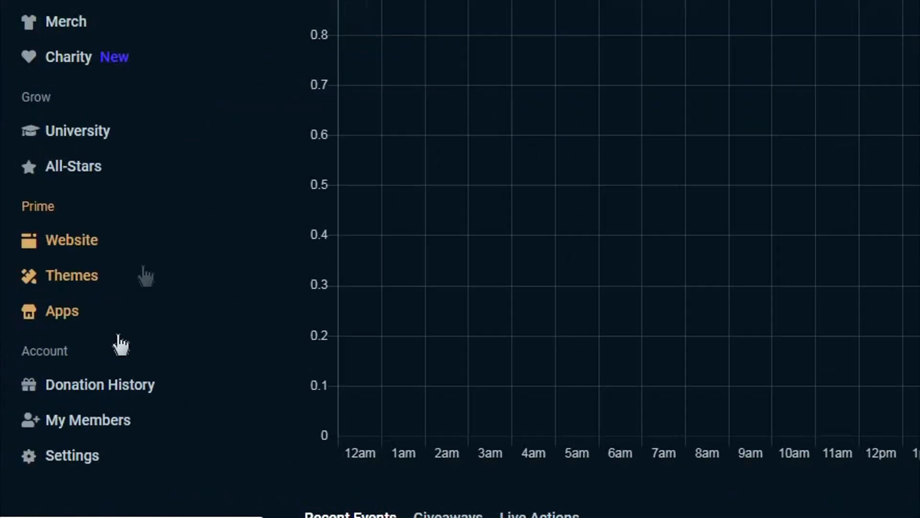
- Switch to Streamlabs, review the donation methods and settings, and open the channel's tip page
left_click(73, 457)
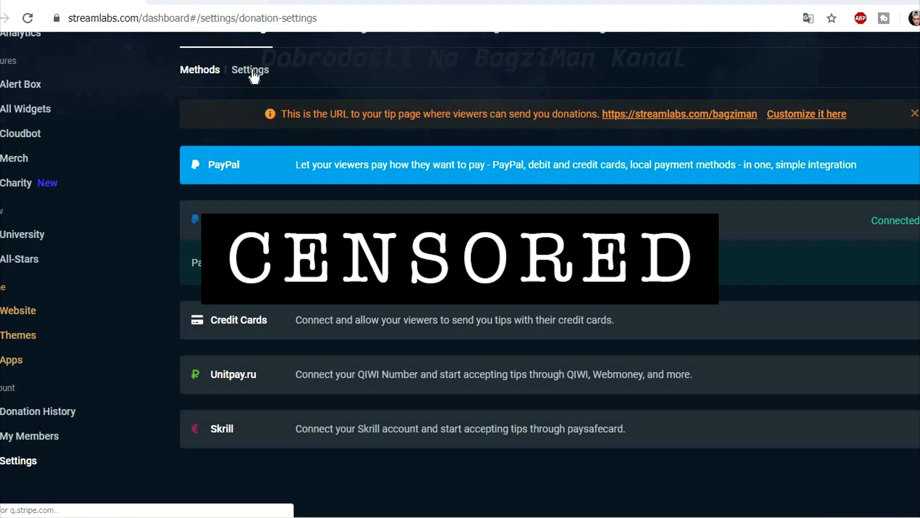
left_click(251, 71)
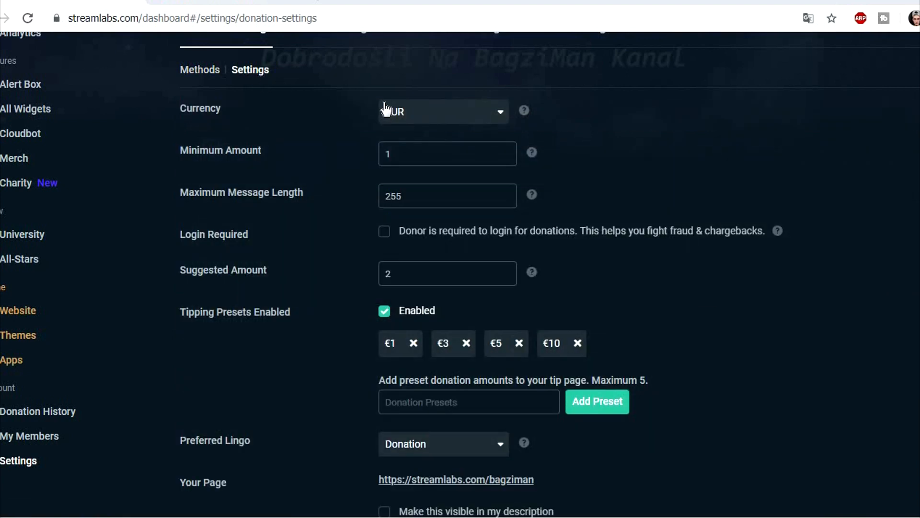
scroll(421, 115, "down", 5)
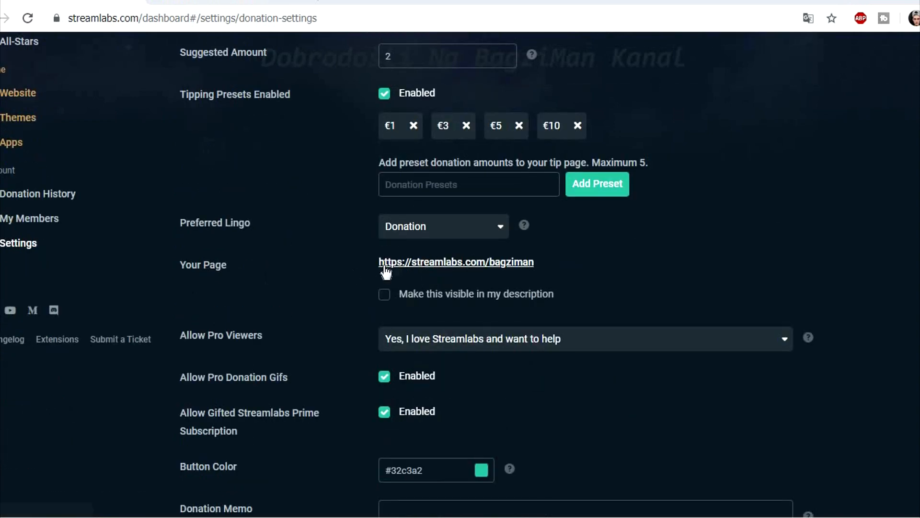
left_click(441, 266)
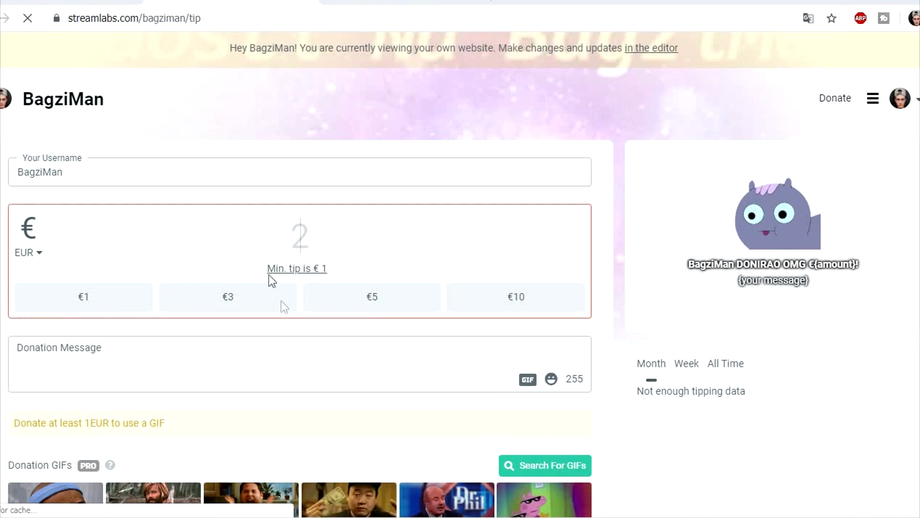
scroll(372, 324, "down", 1)
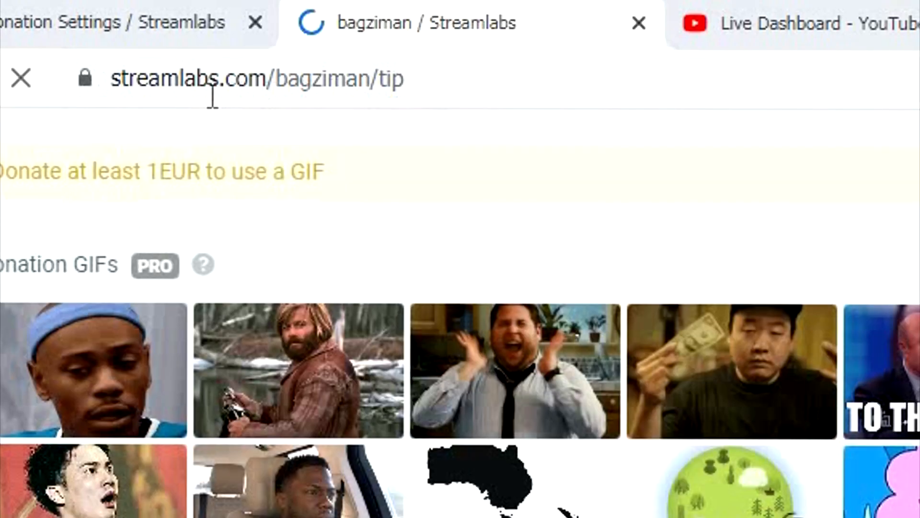
- Copy the tip page's web address and paste it over the donation link in the YouTube stream description
left_click(77, 23)
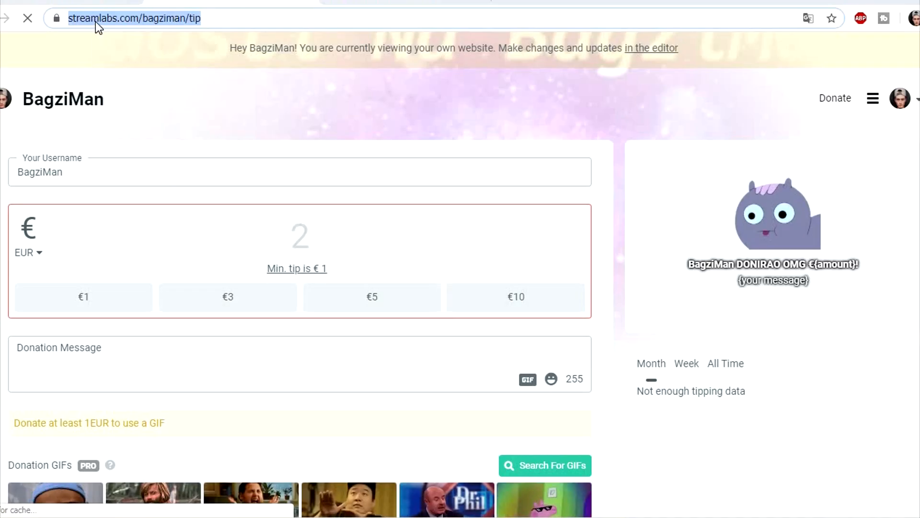
right_click(173, 89)
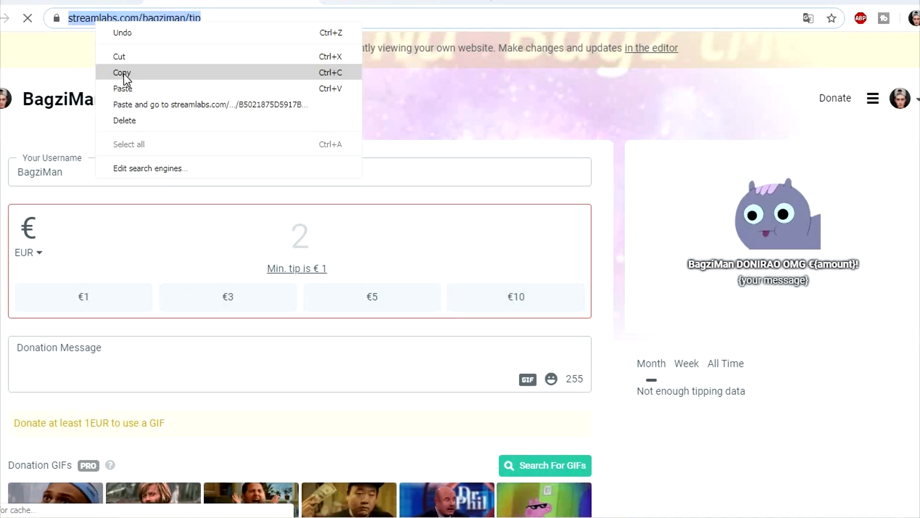
left_click(234, 198)
left_click(363, 5)
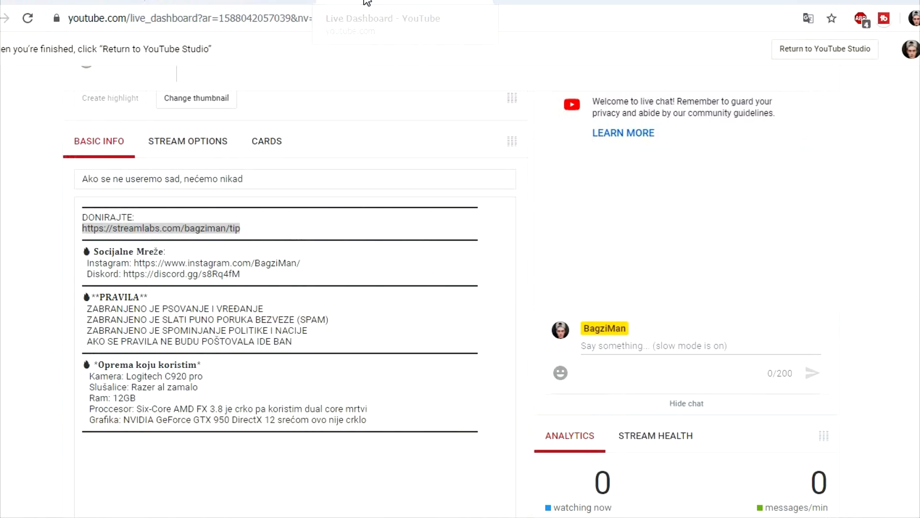
left_click(235, 228)
left_click_drag(204, 223, 82, 228)
right_click(96, 231)
left_click(120, 274)
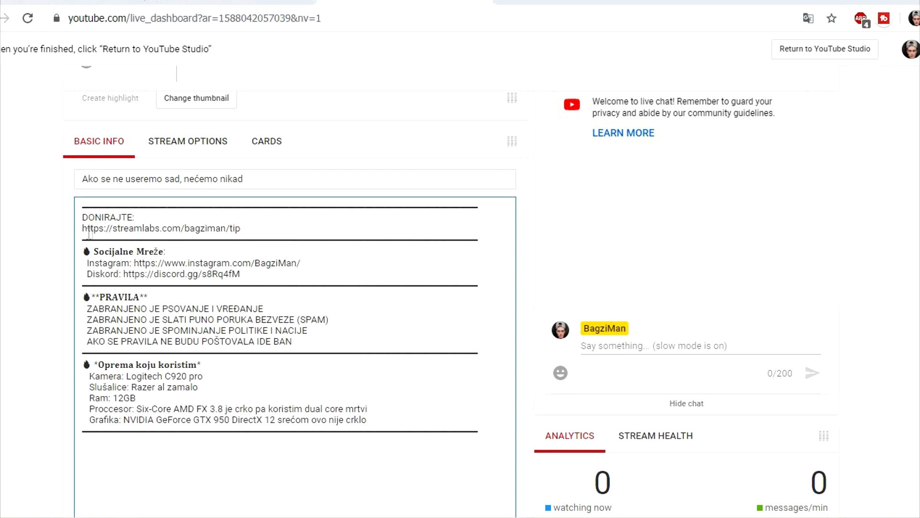
- Highlight the social links, rules and equipment sections of the stream description to examine them
left_click(246, 2)
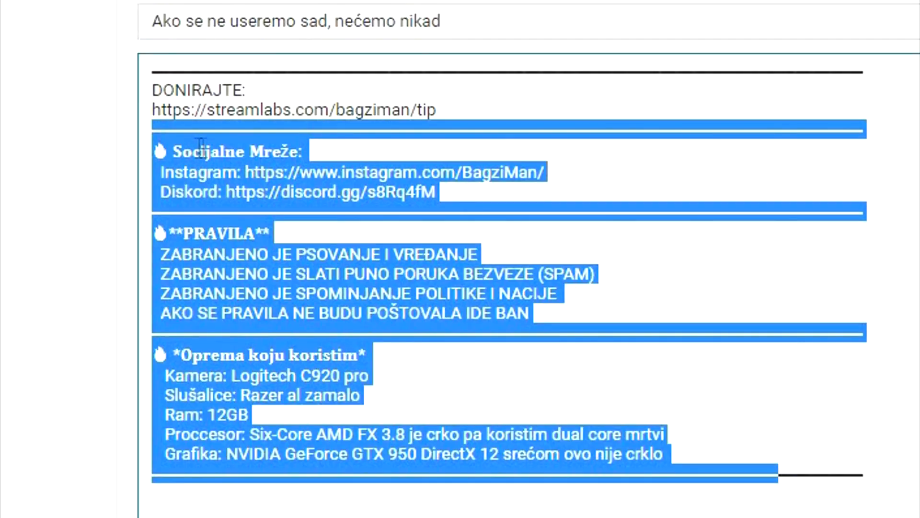
left_click_drag(152, 123, 863, 480)
left_click(414, 308)
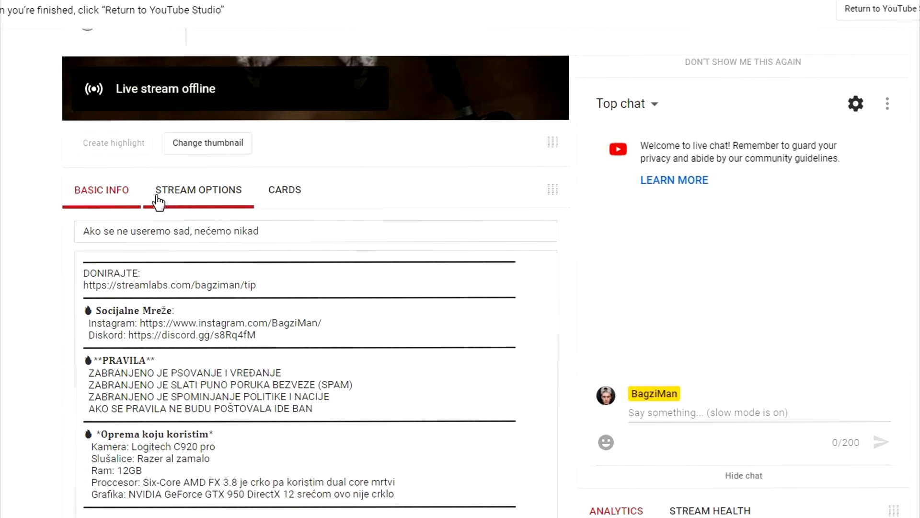
- Set the stream optimization to Ultra low-latency in the stream options
left_click(211, 192)
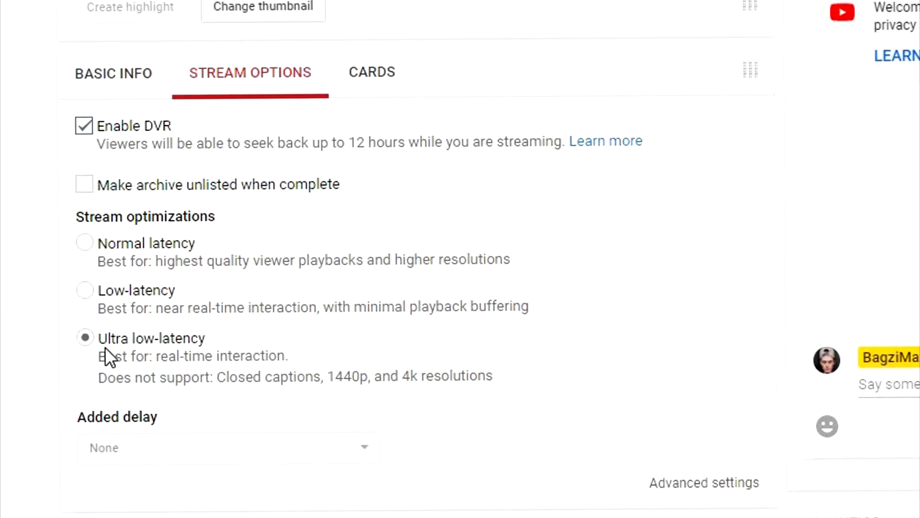
left_click(85, 337)
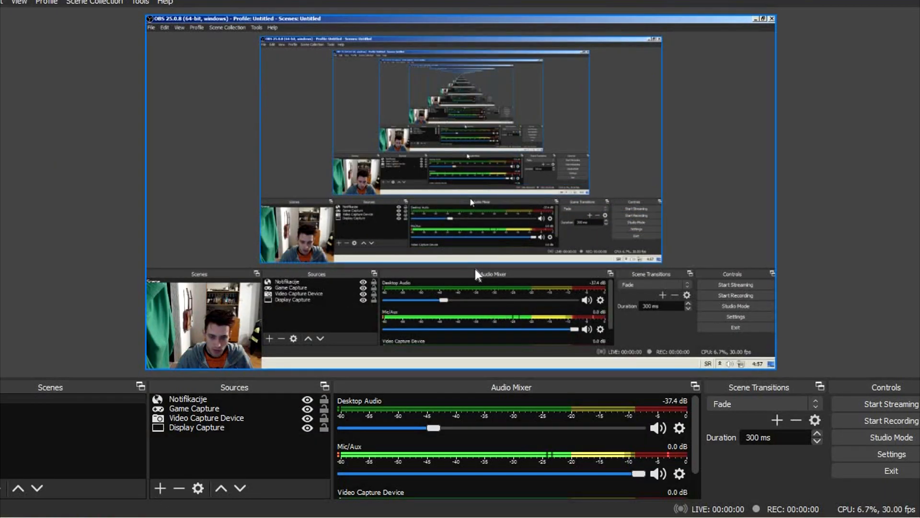
- Start streaming from OBS and check the live preview and its sound on the YouTube live dashboard
left_click(880, 405)
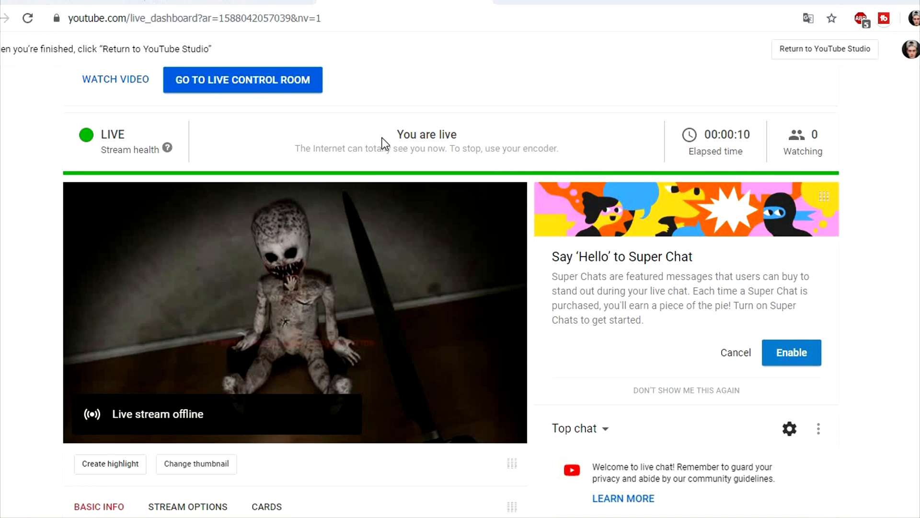
scroll(455, 139, "down", 1)
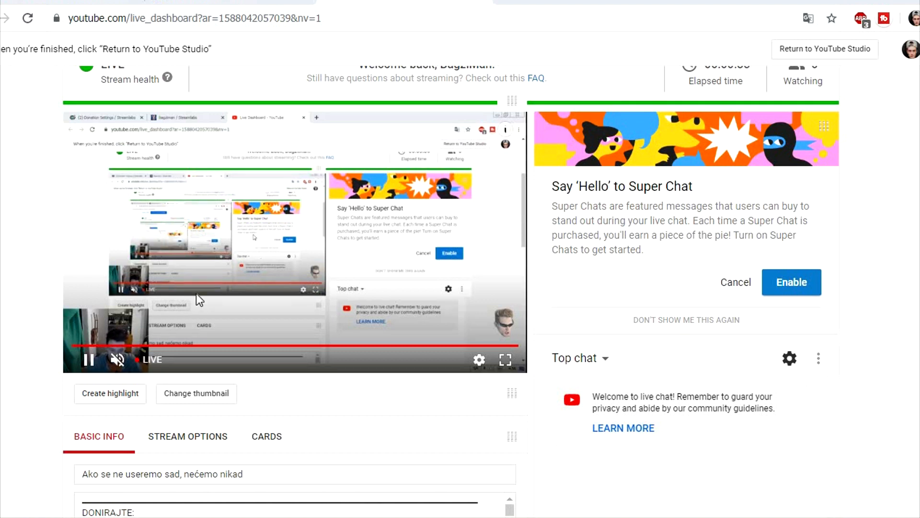
left_click(118, 360)
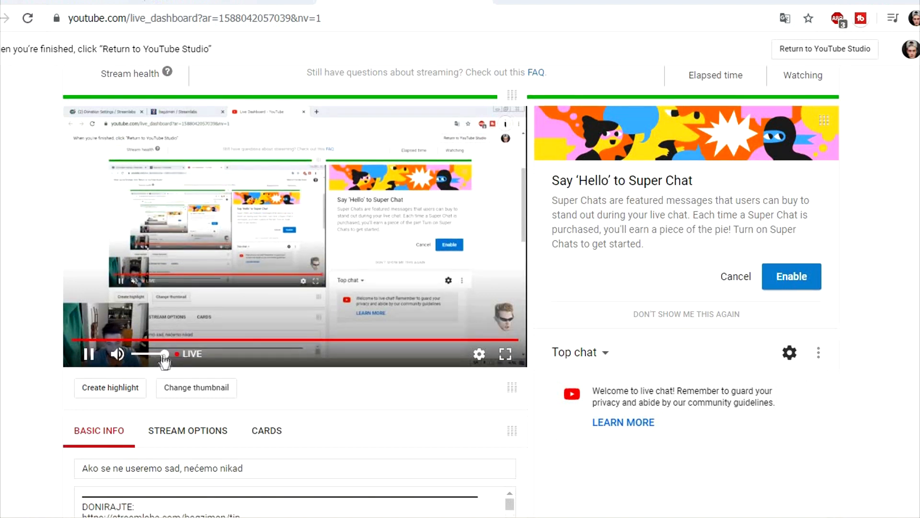
left_click(117, 356)
left_click(90, 357)
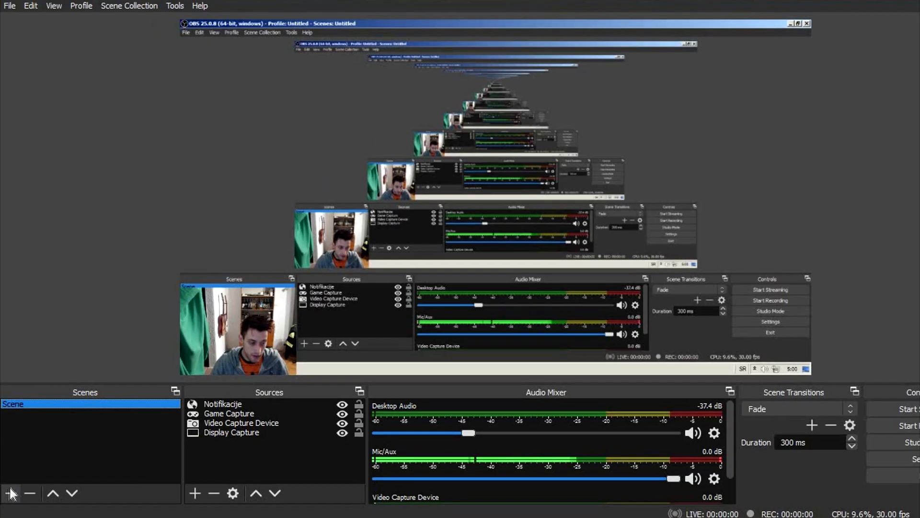
- Add a new scene named kamera in OBS
left_click(54, 471)
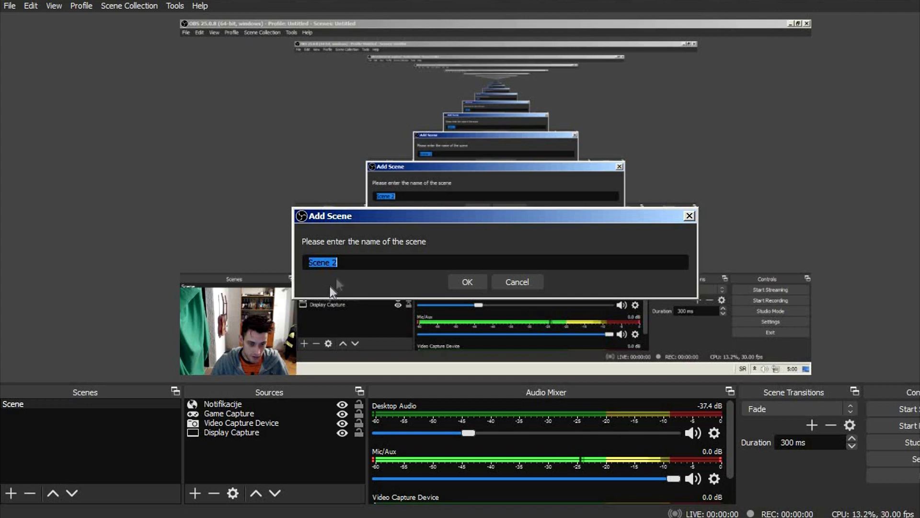
type("k")
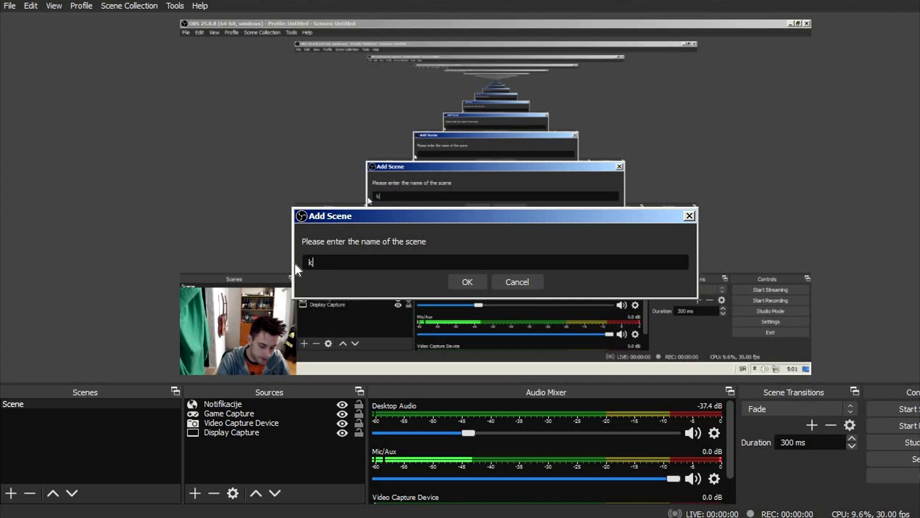
type("amera")
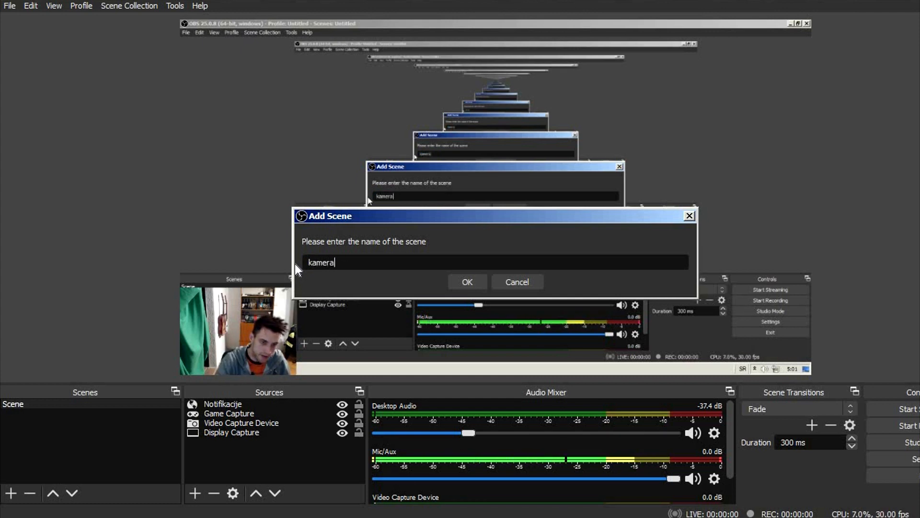
key("Return")
- Copy the Video Capture Device source from Scene and paste it into the kamera scene as a reference
left_click(11, 404)
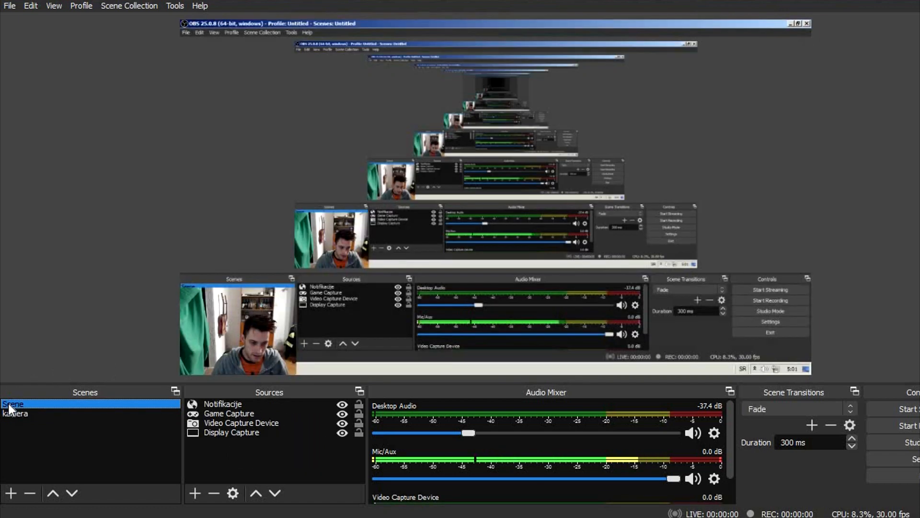
left_click(243, 423)
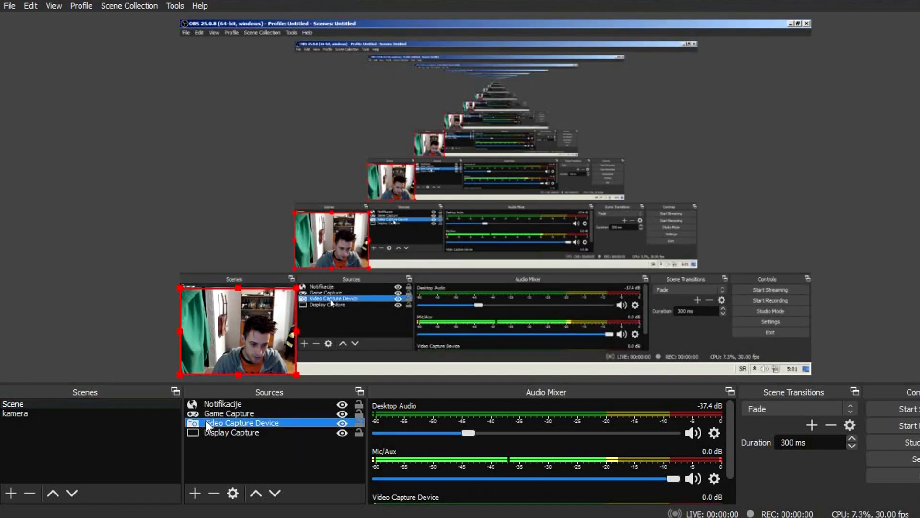
right_click(248, 421)
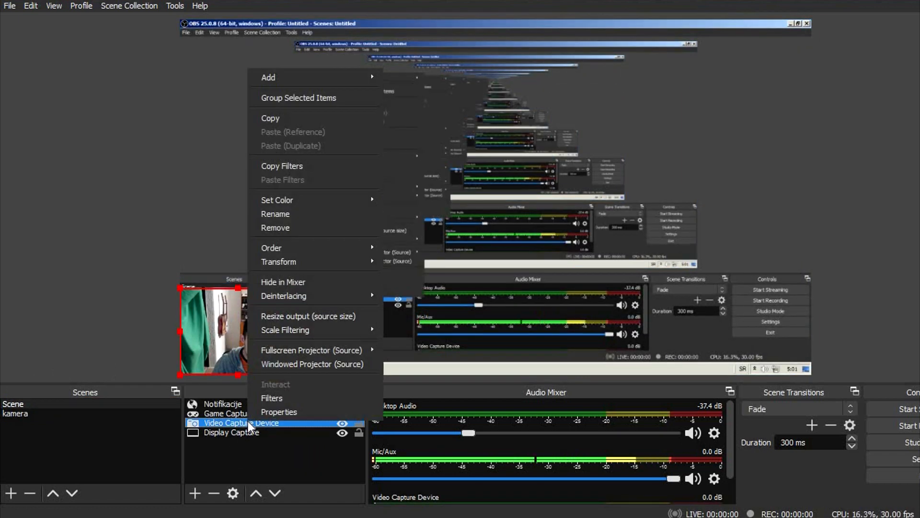
left_click(283, 120)
left_click(31, 417)
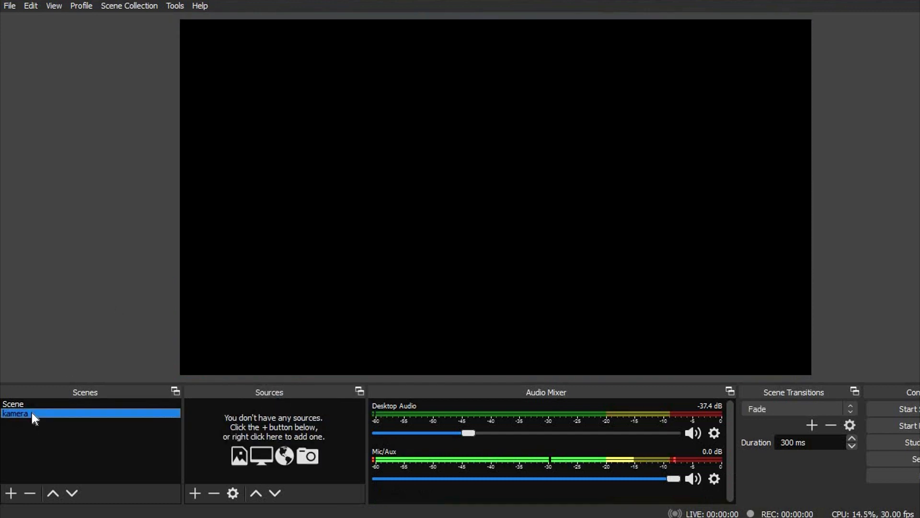
right_click(230, 444)
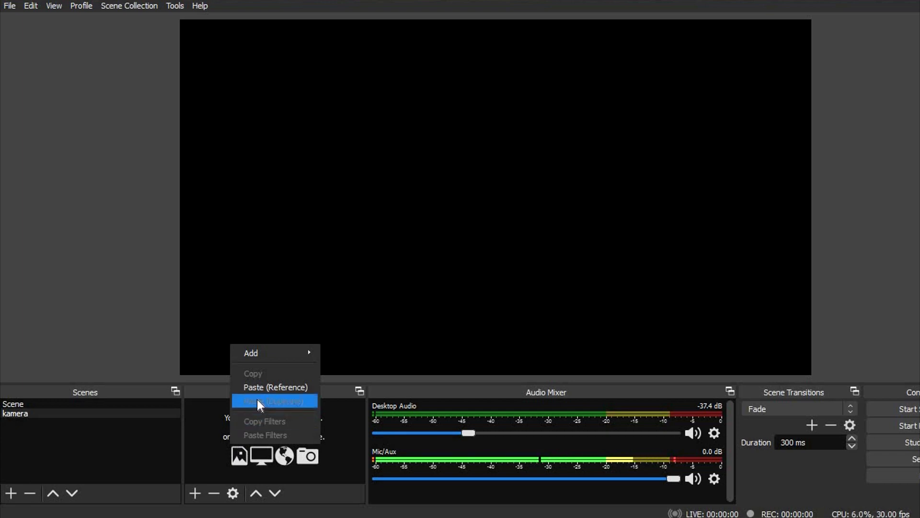
left_click(242, 387)
- Enlarge the webcam image in the kamera scene and move it near the centre of the canvas
left_click_drag(297, 289, 450, 176)
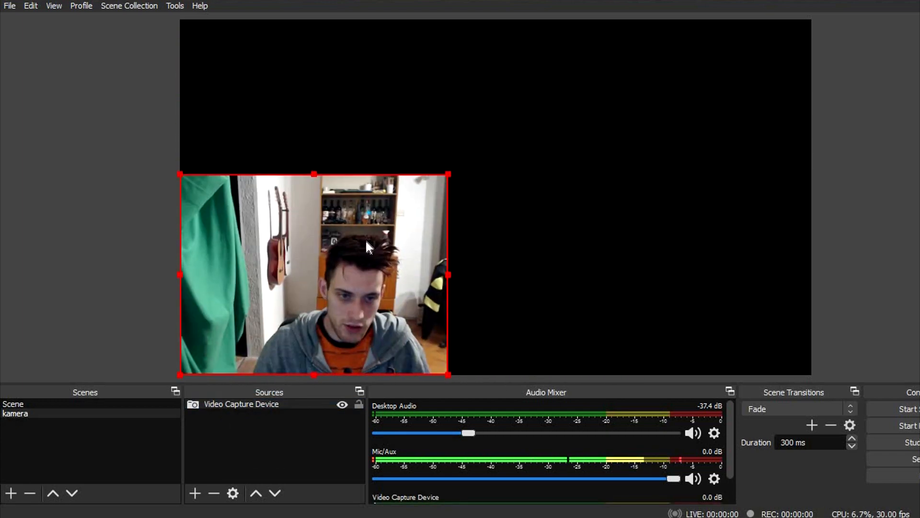
left_click_drag(367, 246, 406, 177)
left_click(139, 439)
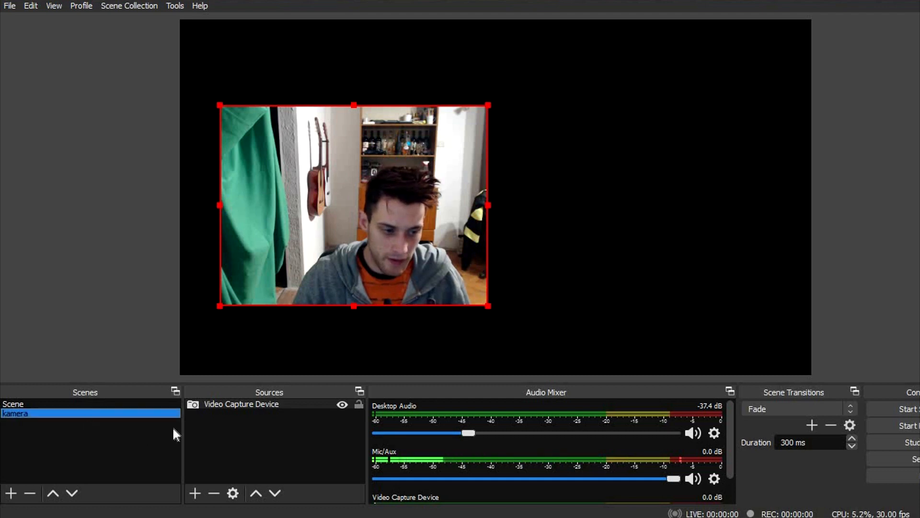
left_click(536, 269)
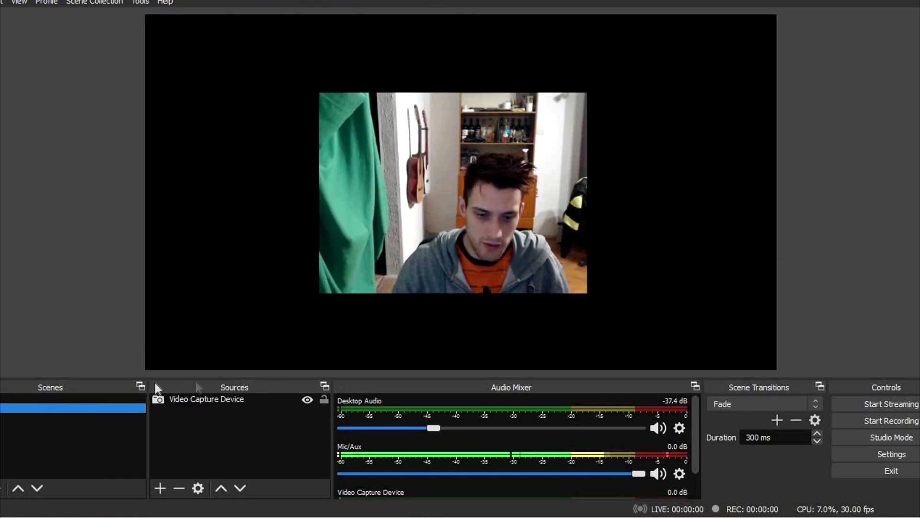
- Switch to Scene and back to kamera to compare how the two scenes look on output
left_click(5, 398)
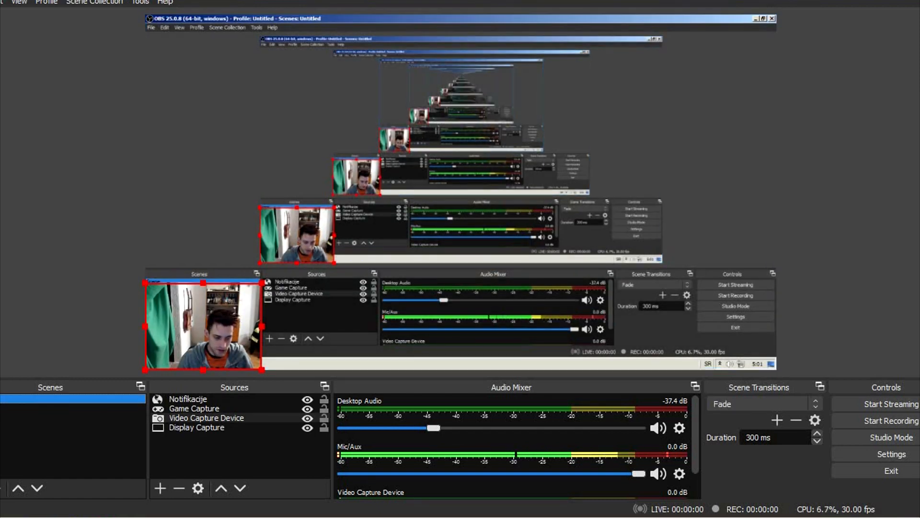
key("Down")
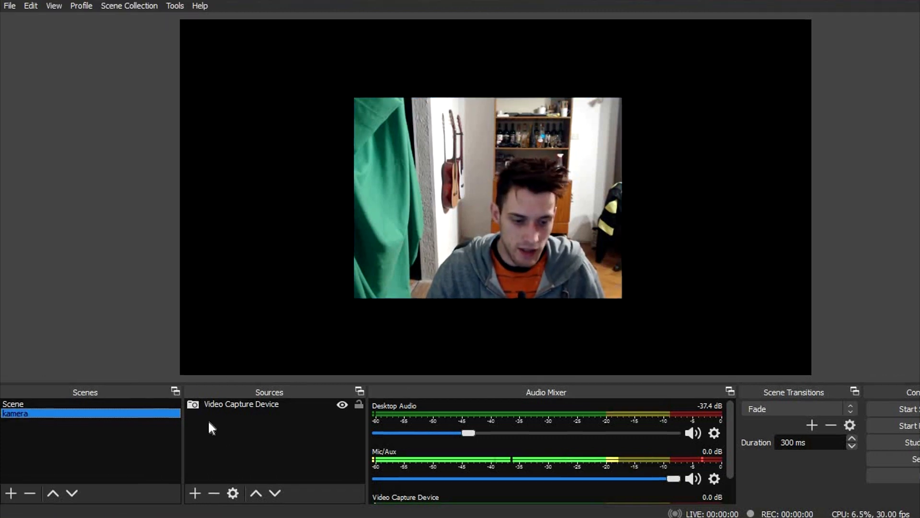
left_click(164, 415)
- Copy the Notifikacije source from Scene and paste it into the kamera scene as a reference
left_click(114, 405)
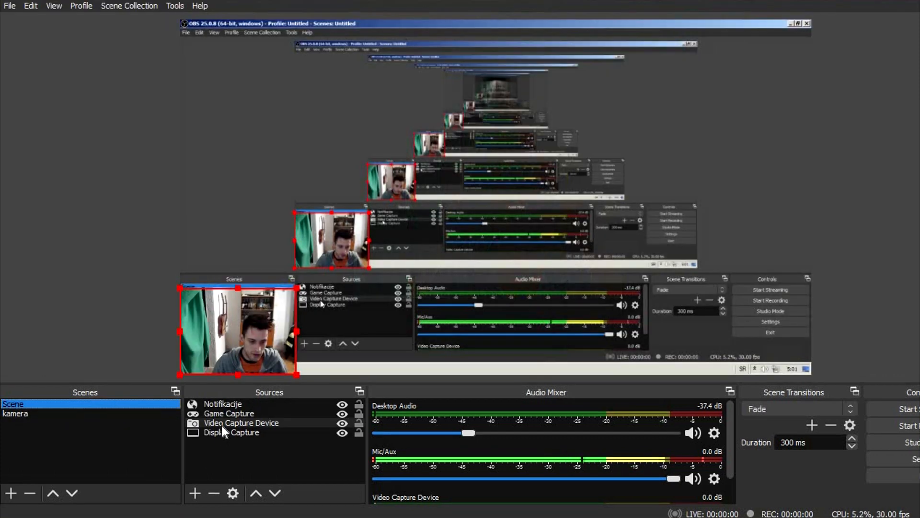
right_click(222, 406)
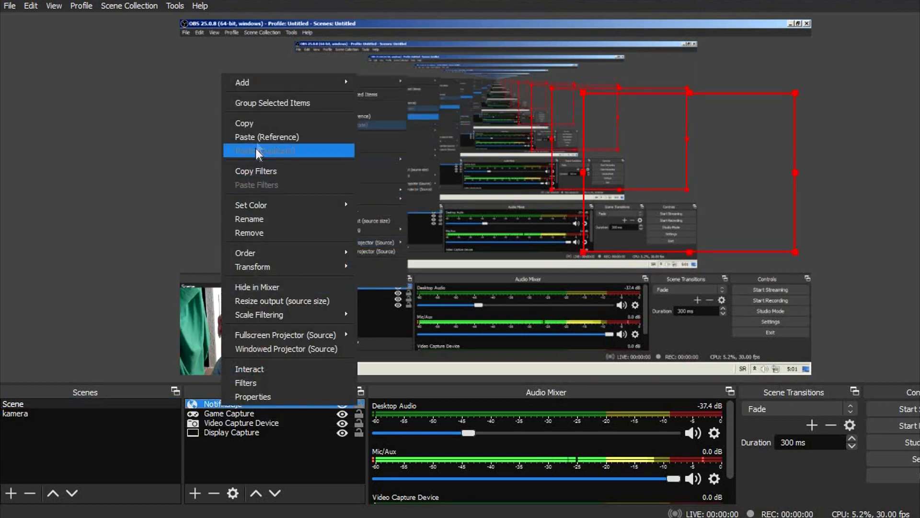
left_click(245, 123)
left_click(41, 415)
right_click(280, 425)
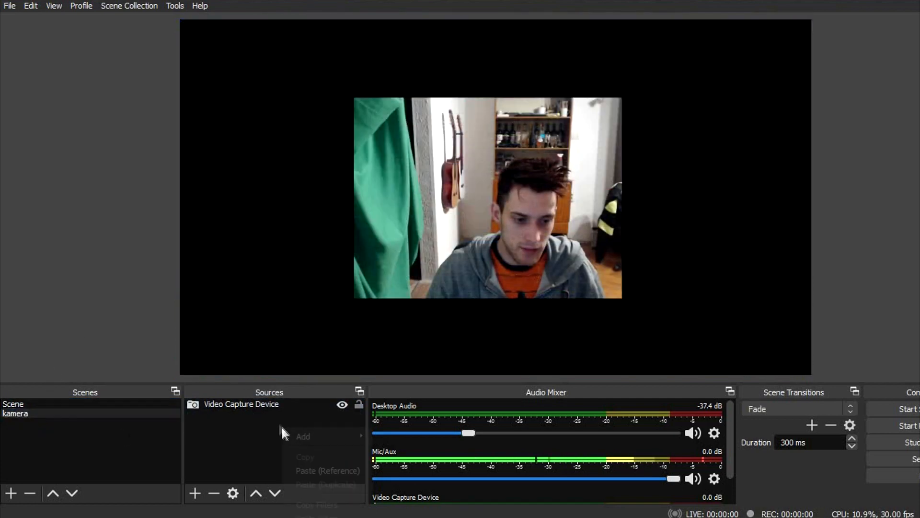
left_click(314, 485)
- Place the Notifikacije box against the canvas's right edge and shift the webcam image slightly left to sit beside it
left_click_drag(683, 190, 699, 211)
left_click_drag(423, 225, 381, 229)
left_click(221, 404)
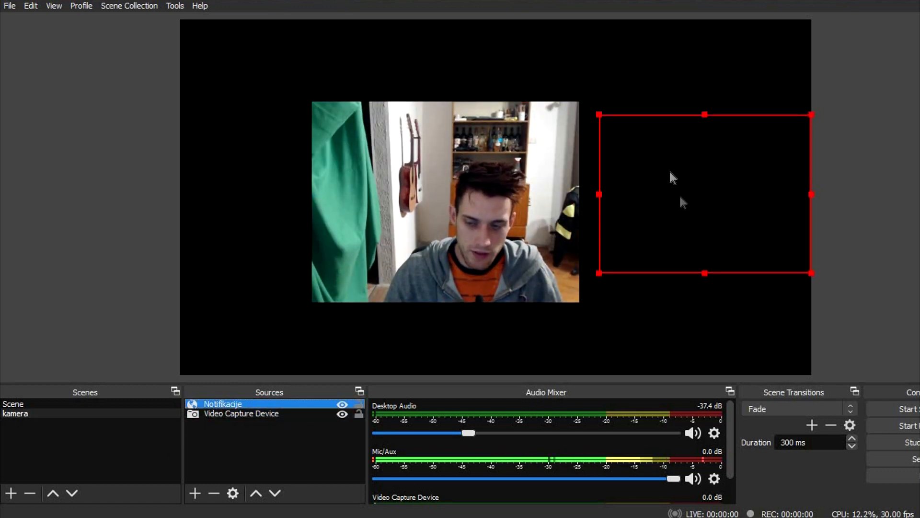
left_click(232, 414)
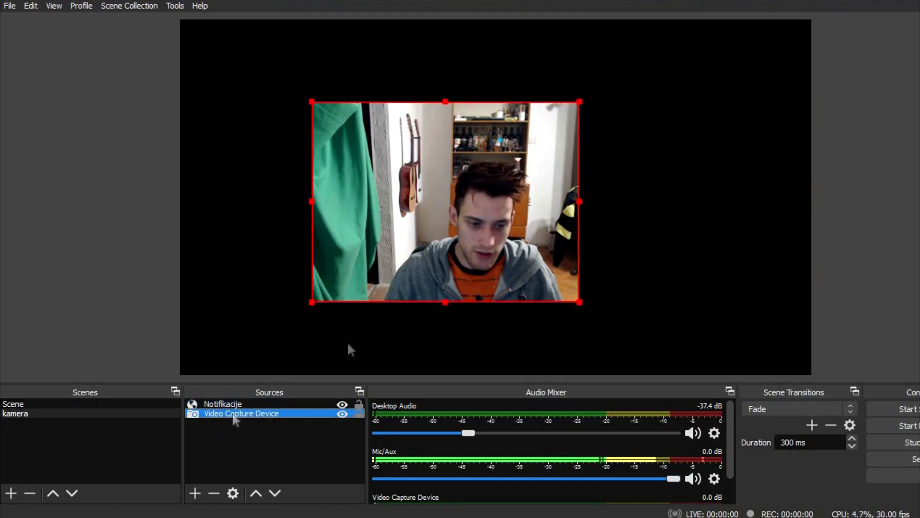